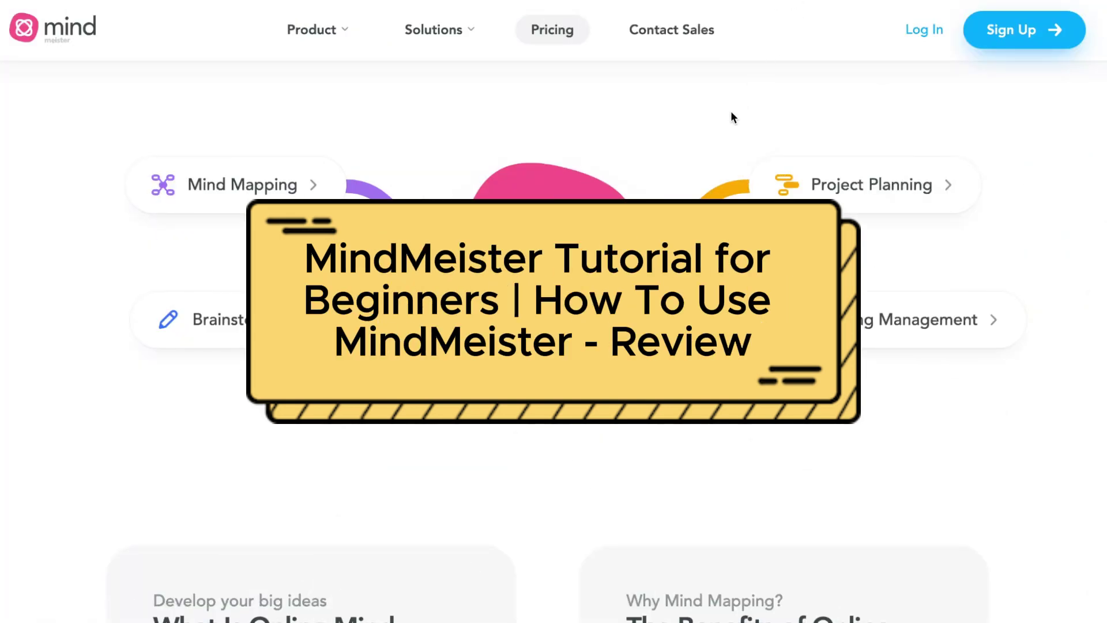
Scroll the sign-in page, then briefly open and close the product features overview
scroll(694, 161, up, 3)
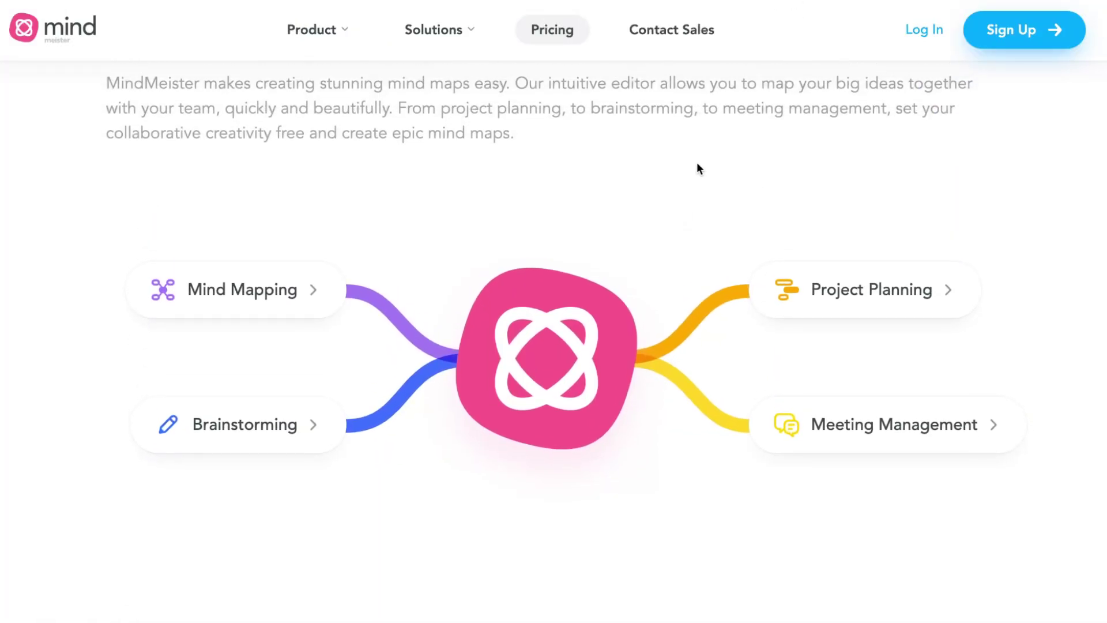
scroll(694, 162, up, 15)
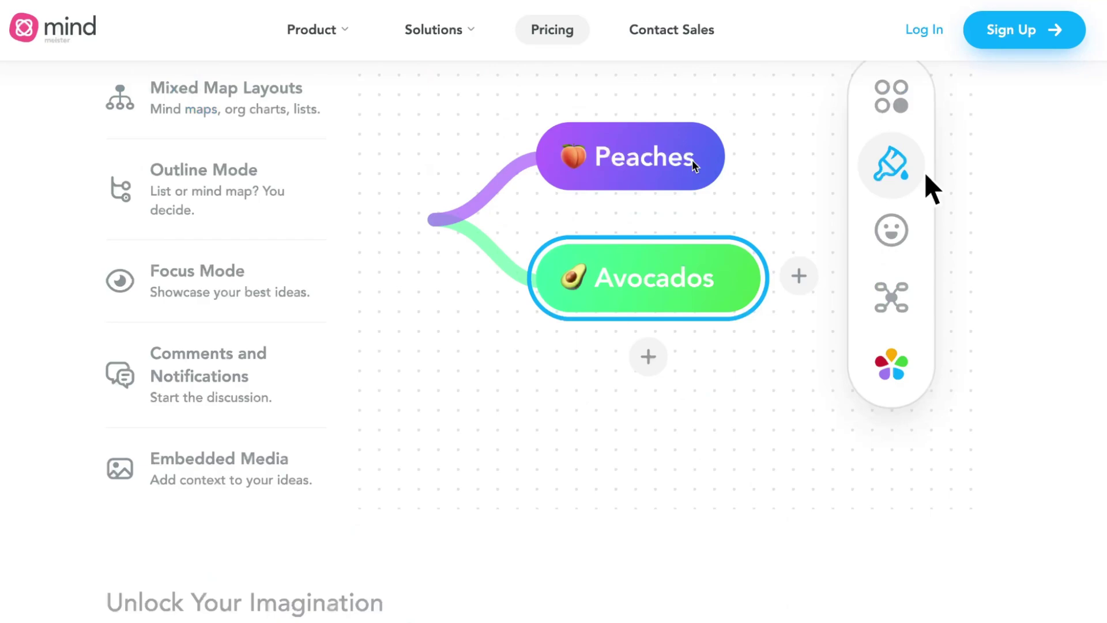
scroll(692, 161, up, 12)
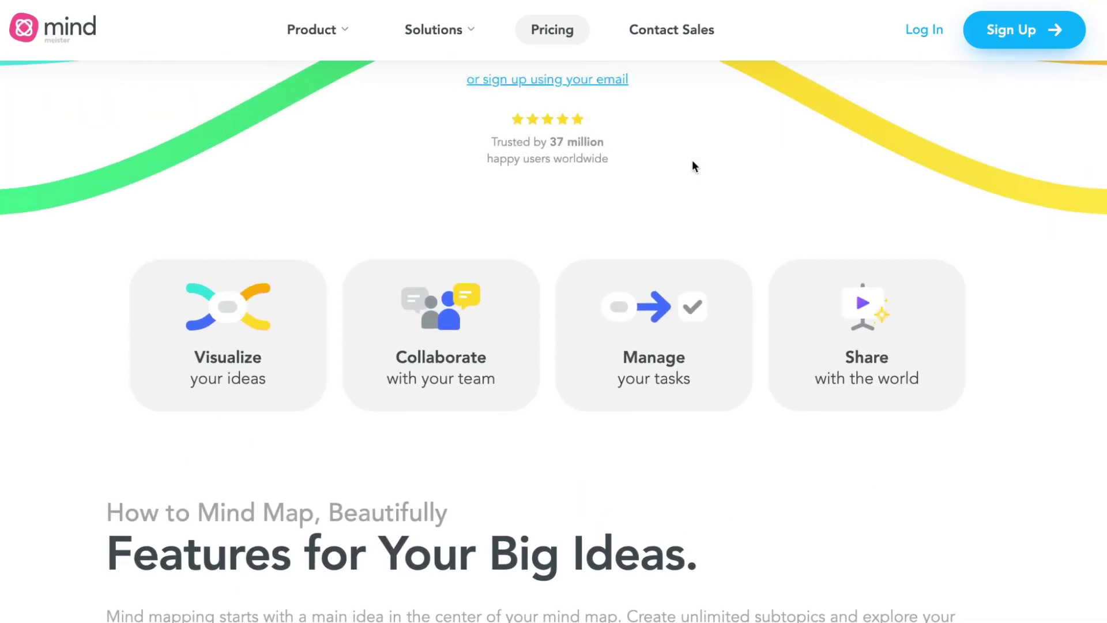
scroll(692, 164, up, 4)
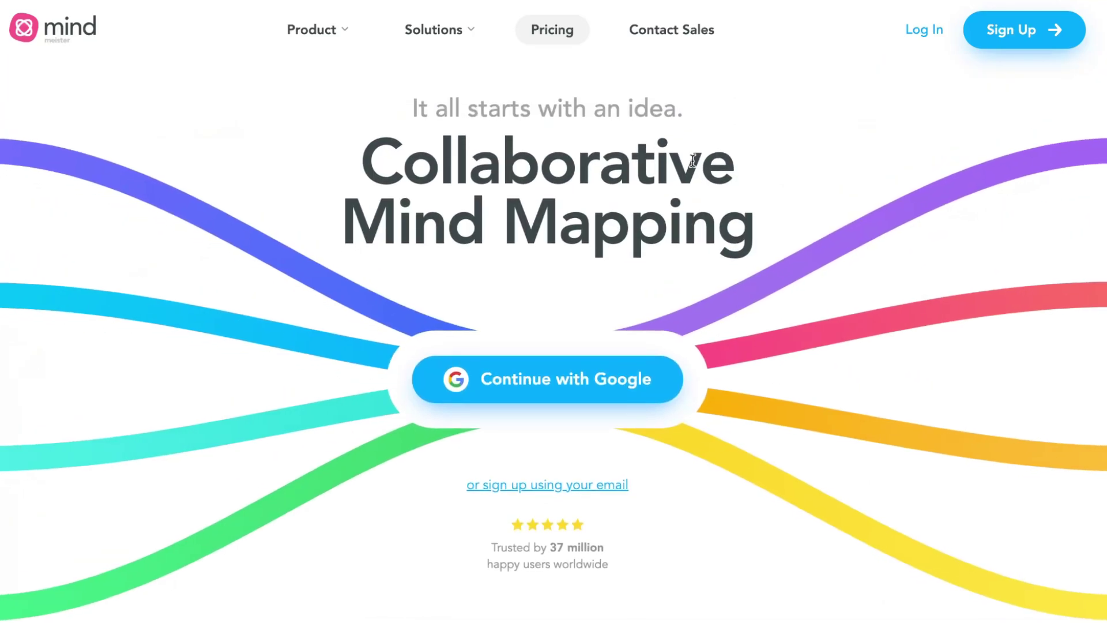
scroll(692, 161, down, 3)
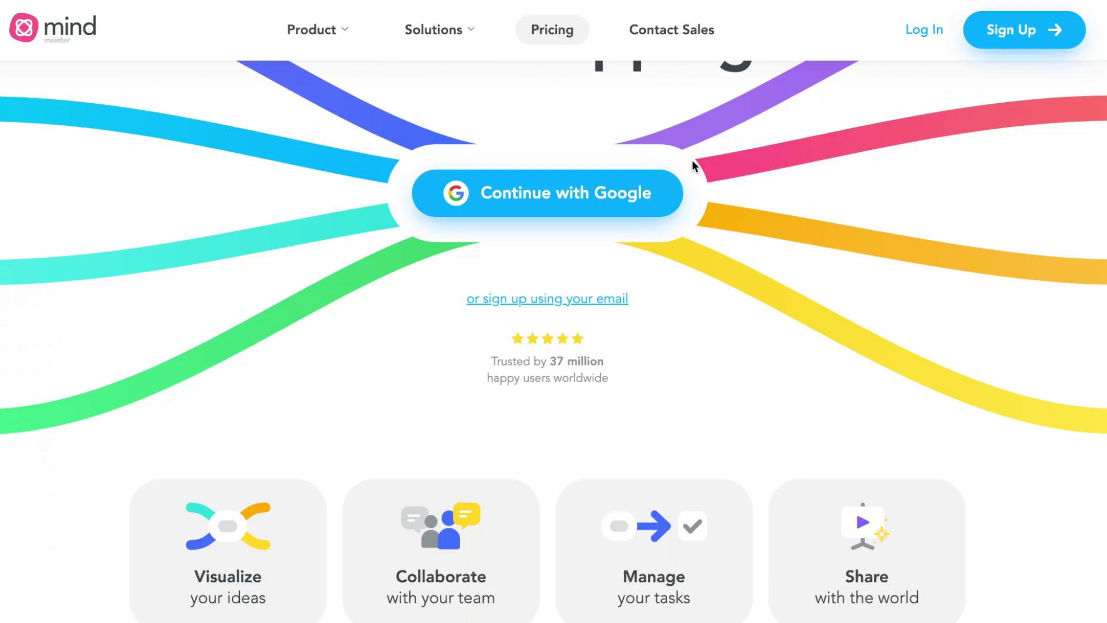
scroll(692, 160, down, 1)
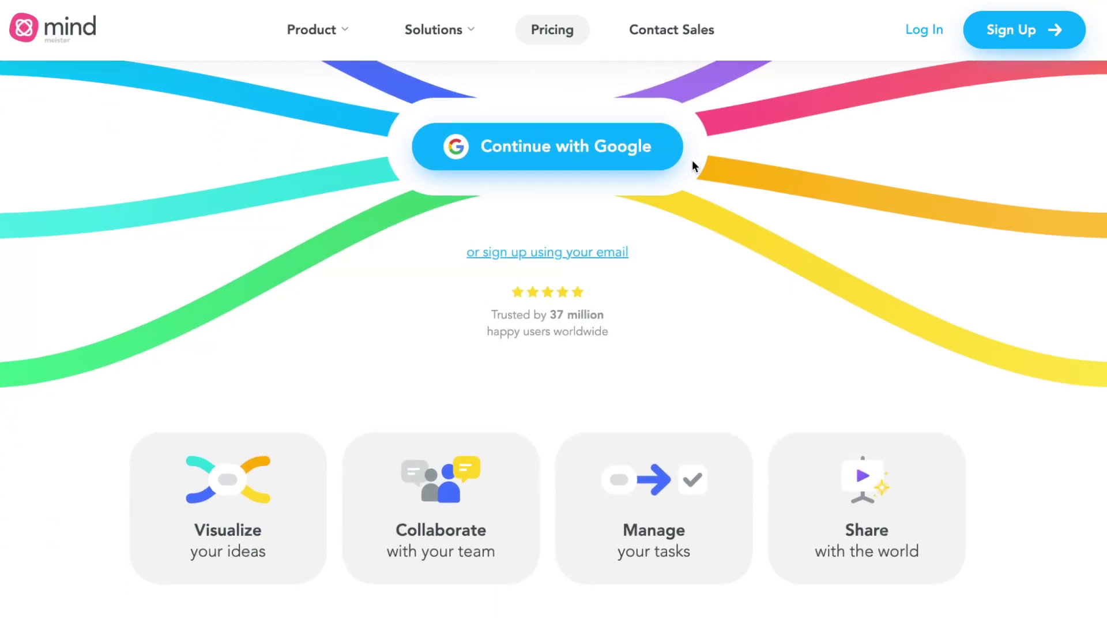
scroll(692, 166, down, 1)
scroll(693, 162, down, 2)
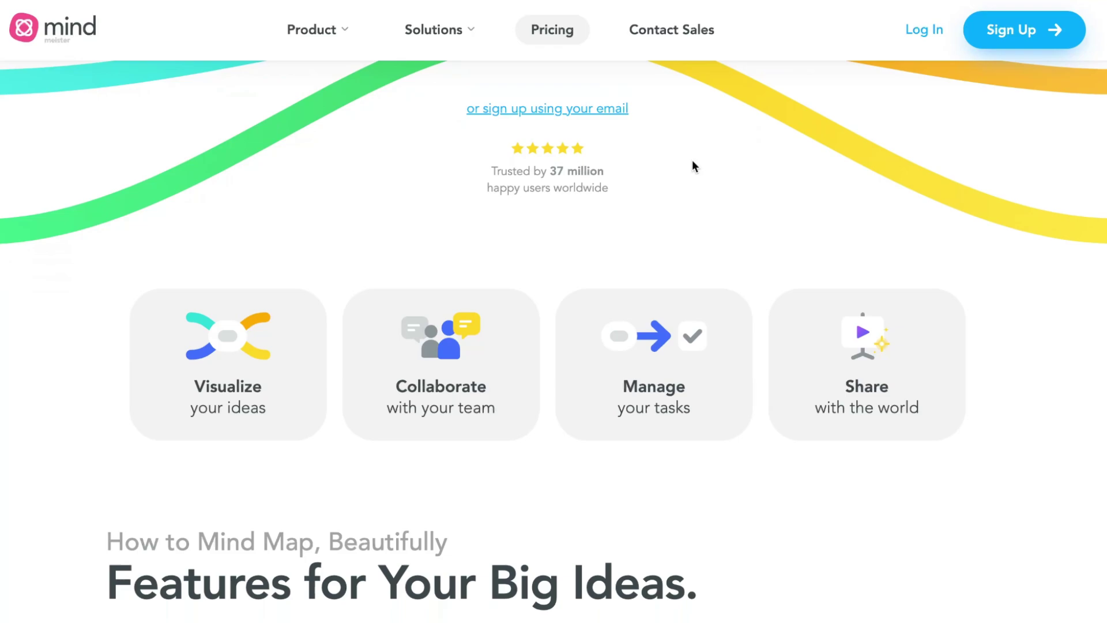
scroll(693, 160, down, 5)
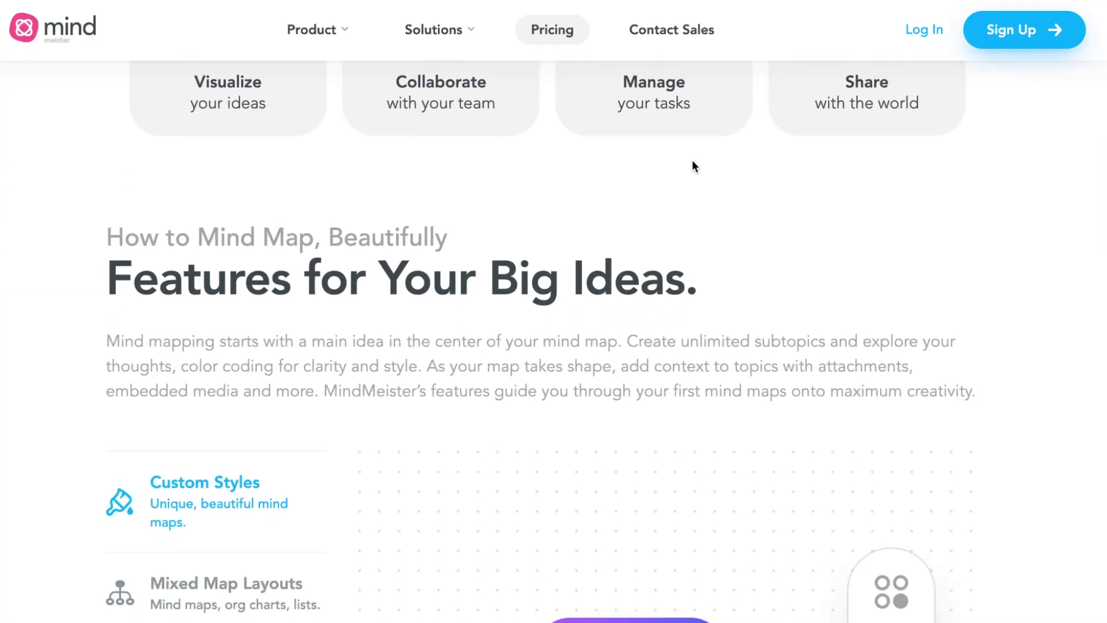
scroll(693, 166, down, 3)
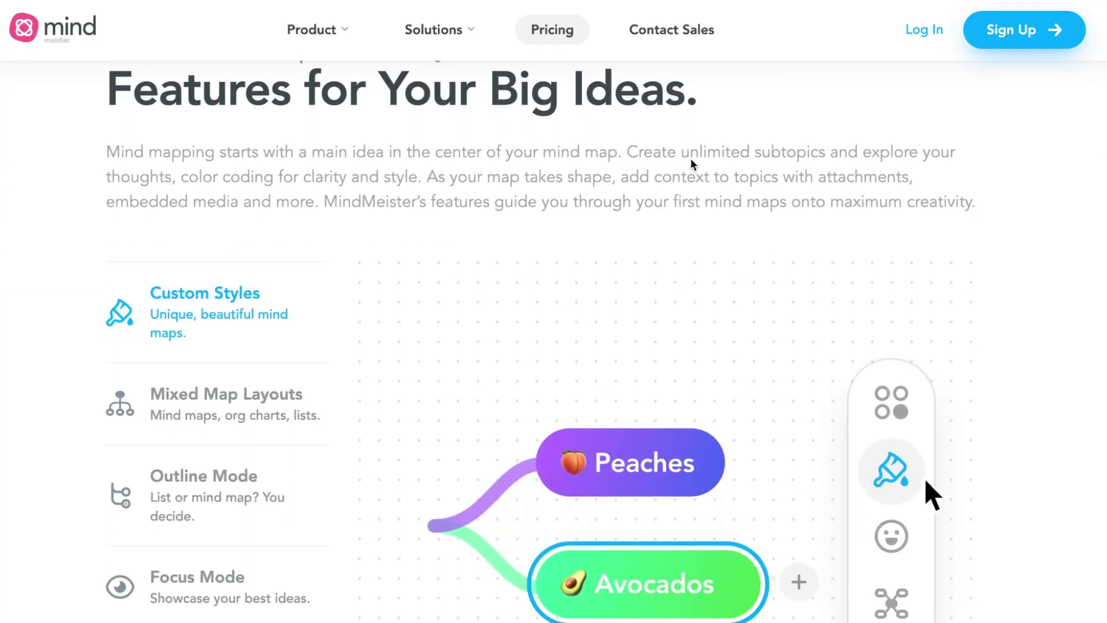
scroll(694, 165, down, 3)
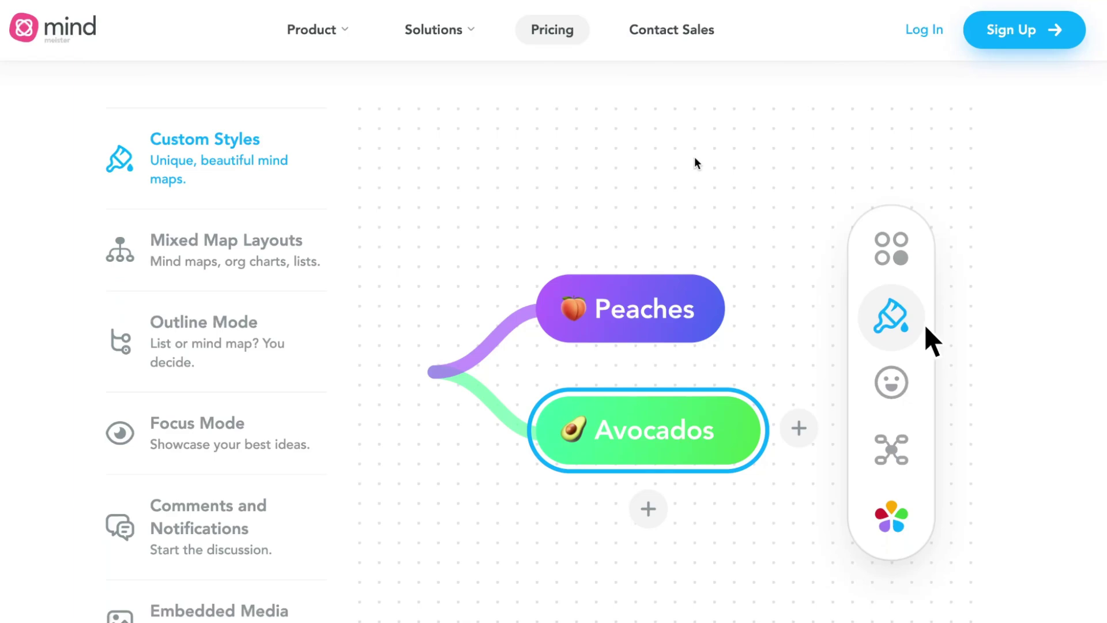
scroll(695, 164, down, 1)
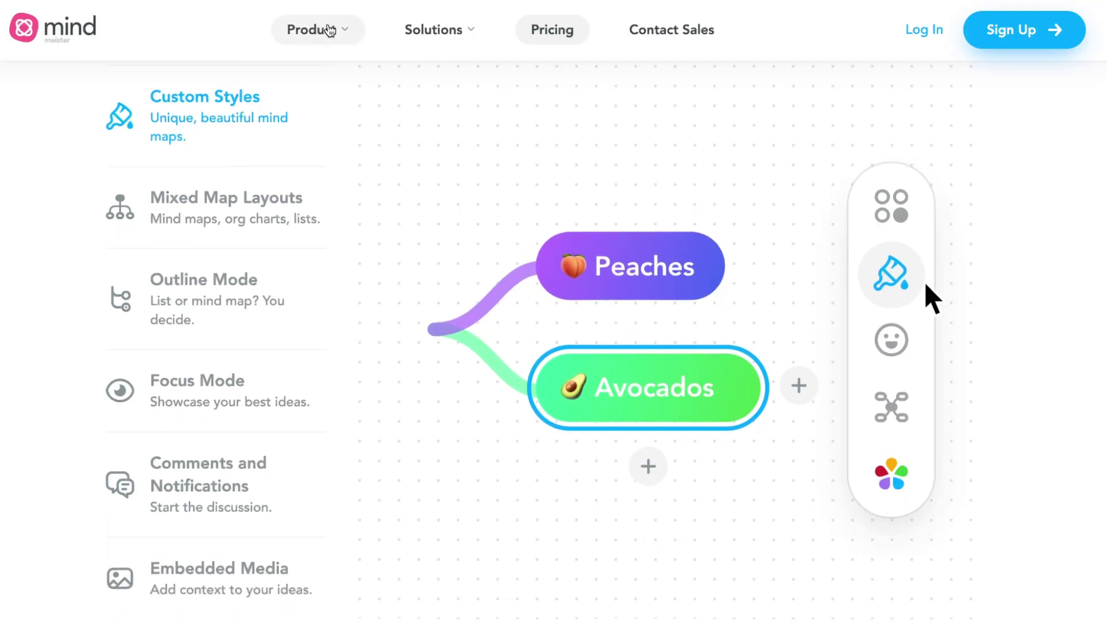
click(341, 31)
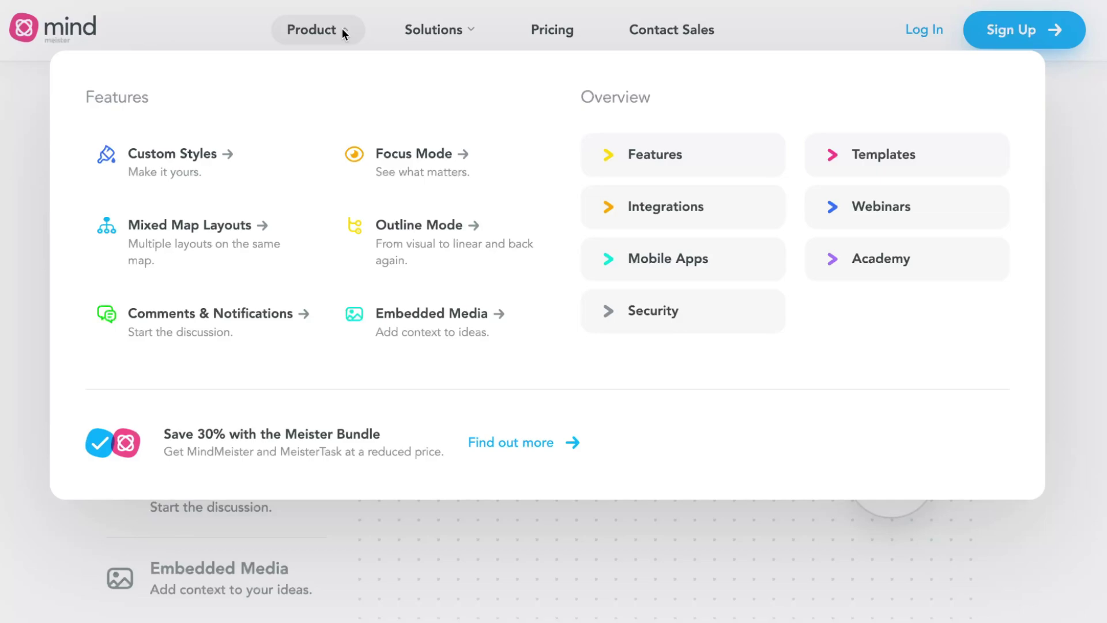
click(341, 28)
Scroll down through the rest of the page to reach the dashboard
scroll(544, 184, down, 1)
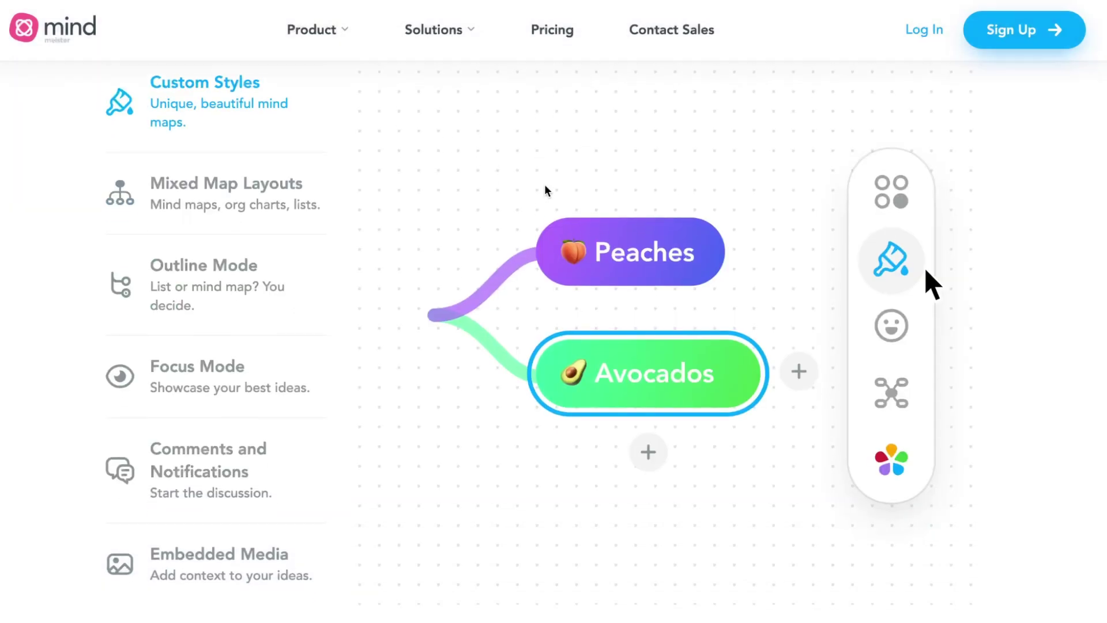
scroll(545, 183, down, 3)
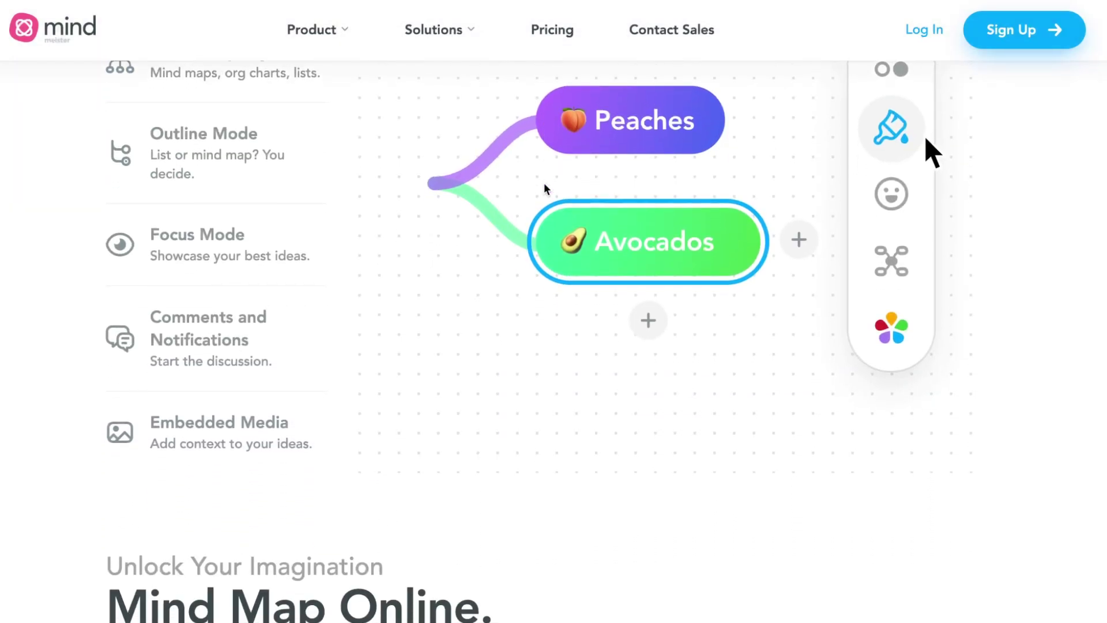
scroll(544, 182, down, 3)
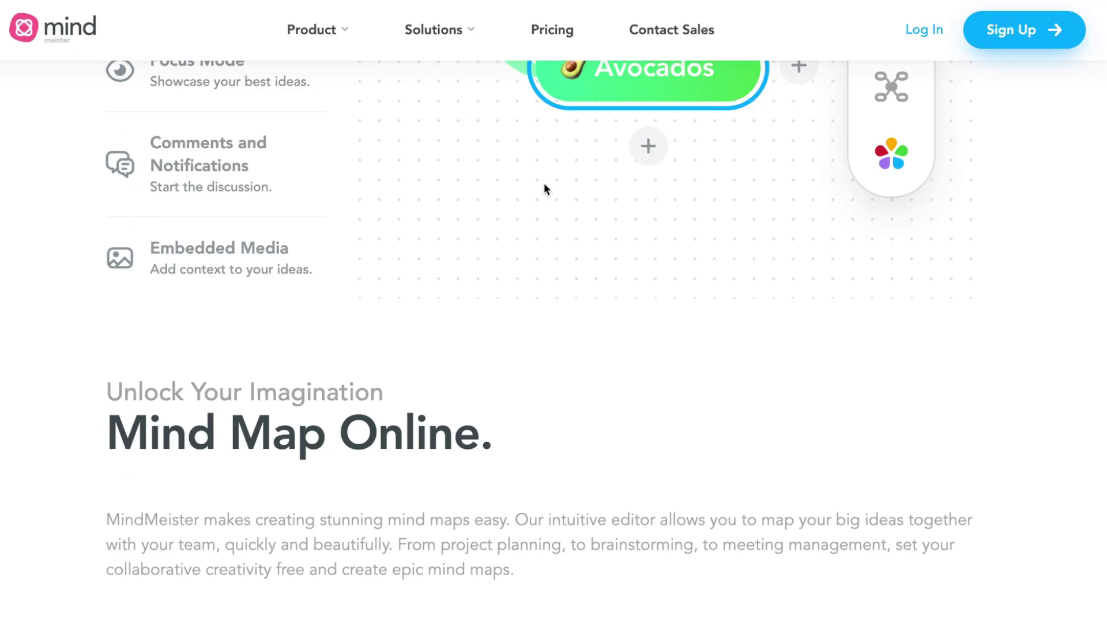
scroll(545, 185, down, 4)
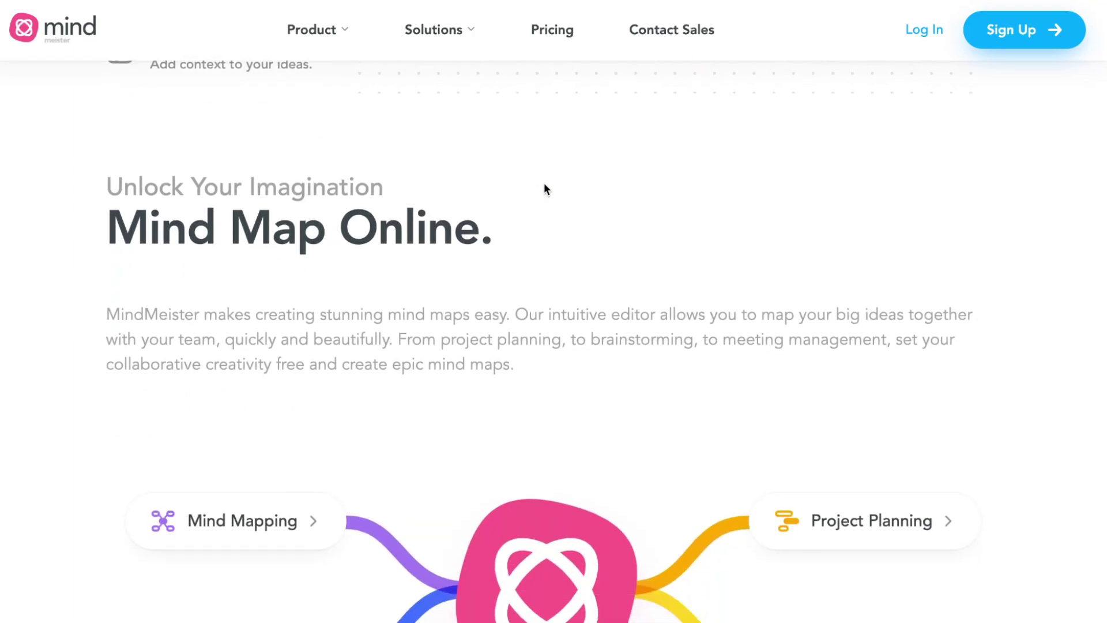
scroll(546, 189, down, 4)
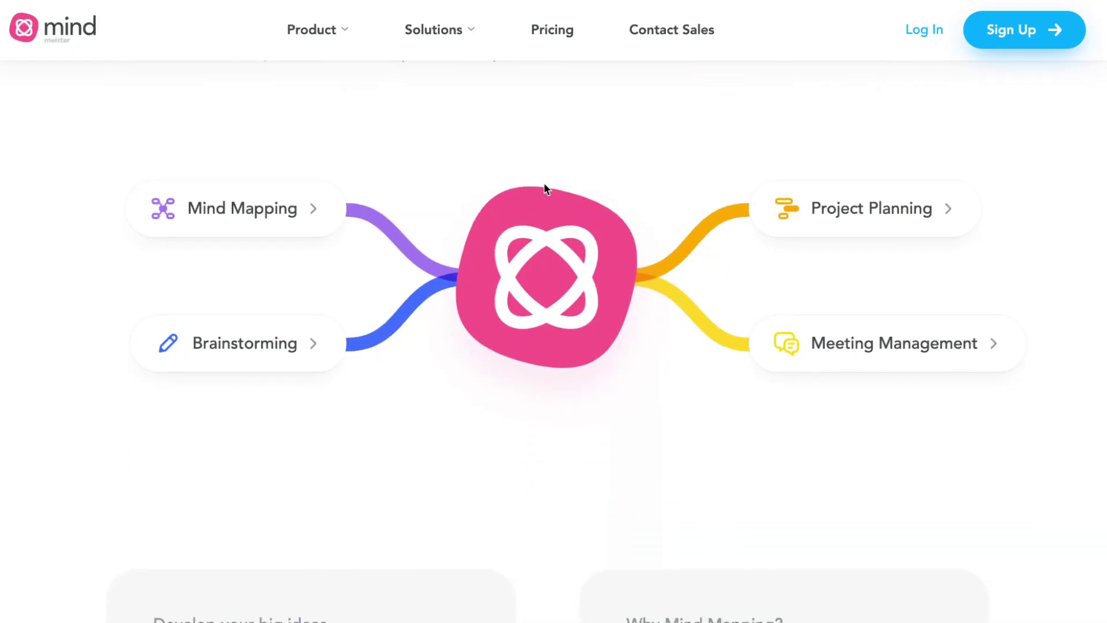
scroll(546, 188, down, 4)
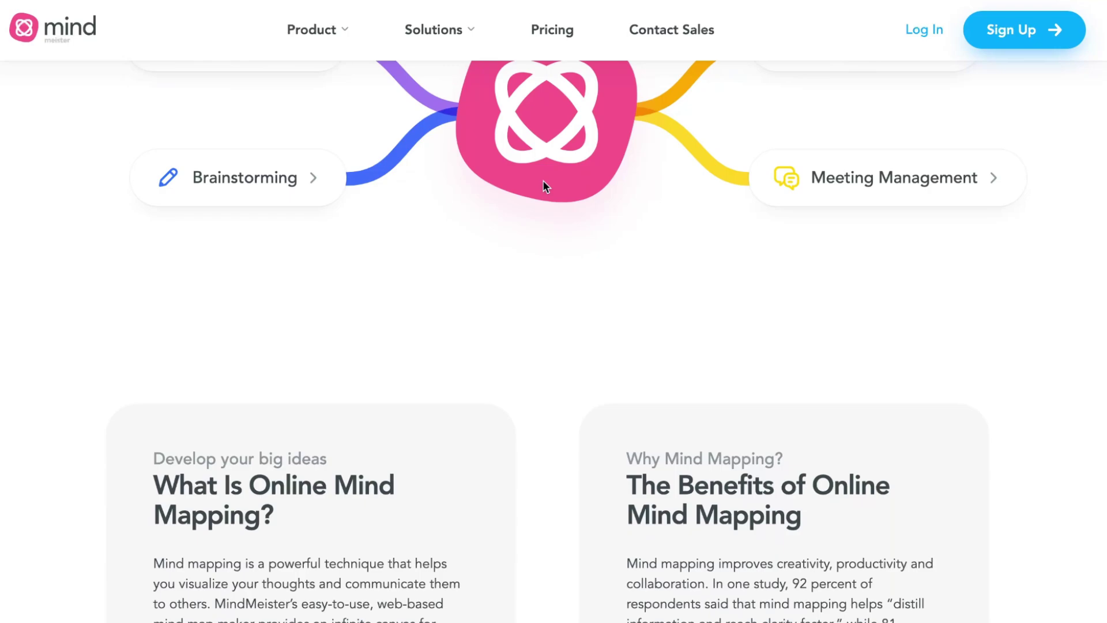
scroll(542, 179, down, 1)
scroll(542, 178, down, 4)
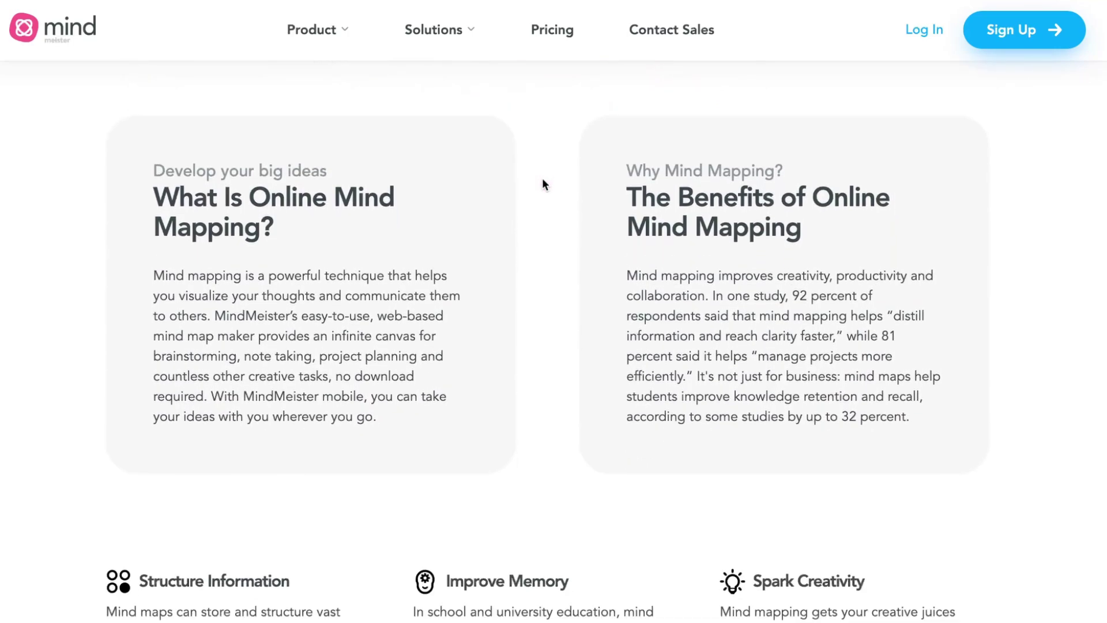
scroll(542, 184, down, 4)
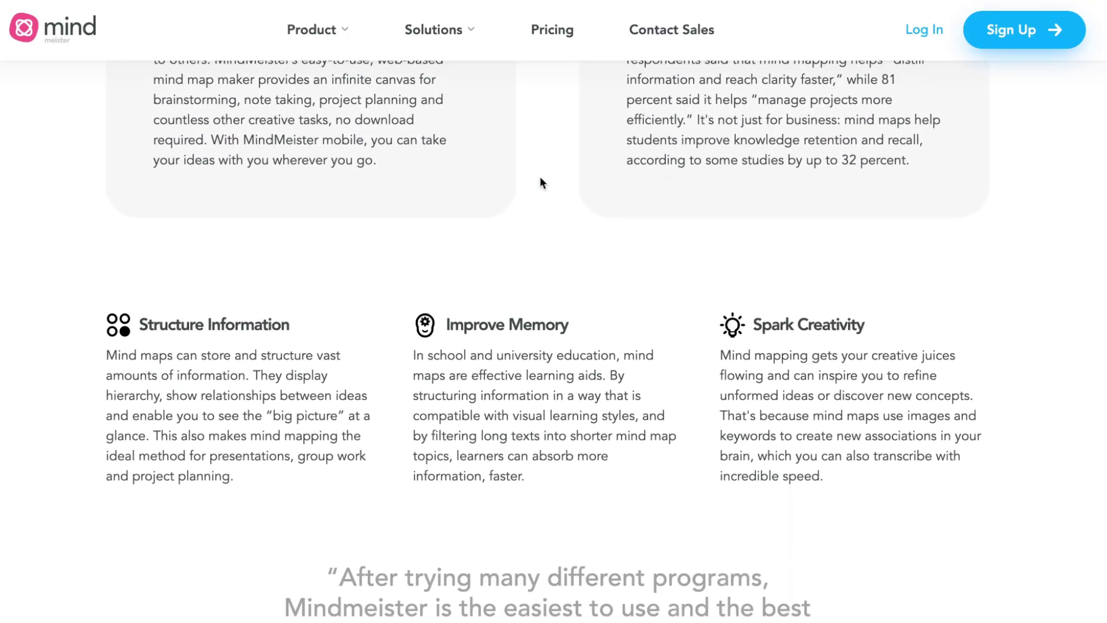
scroll(541, 180, down, 8)
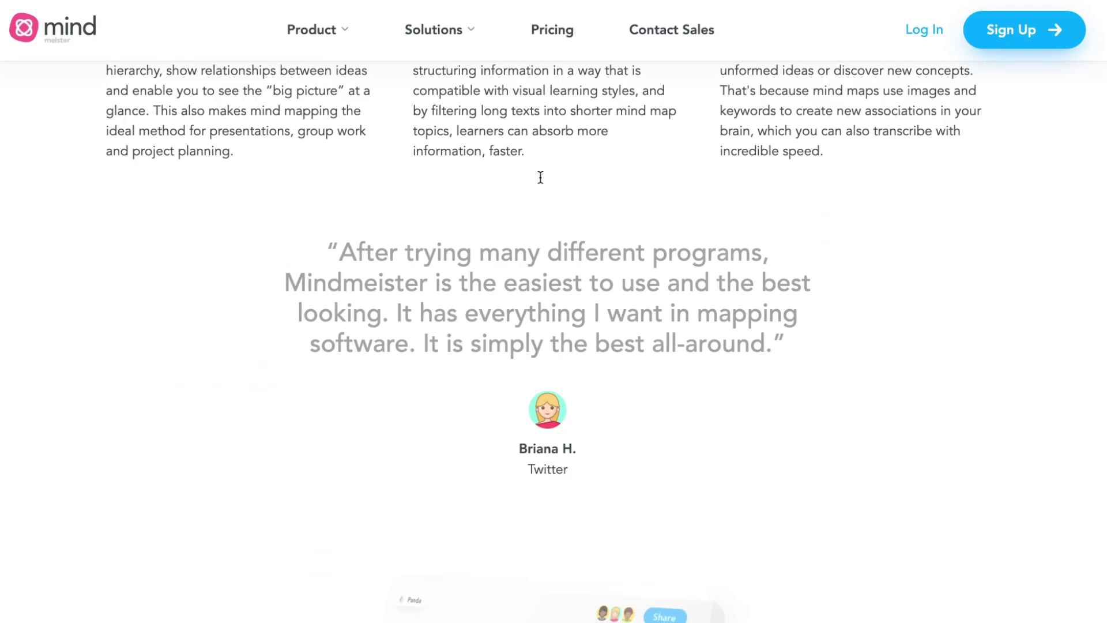
scroll(539, 177, down, 7)
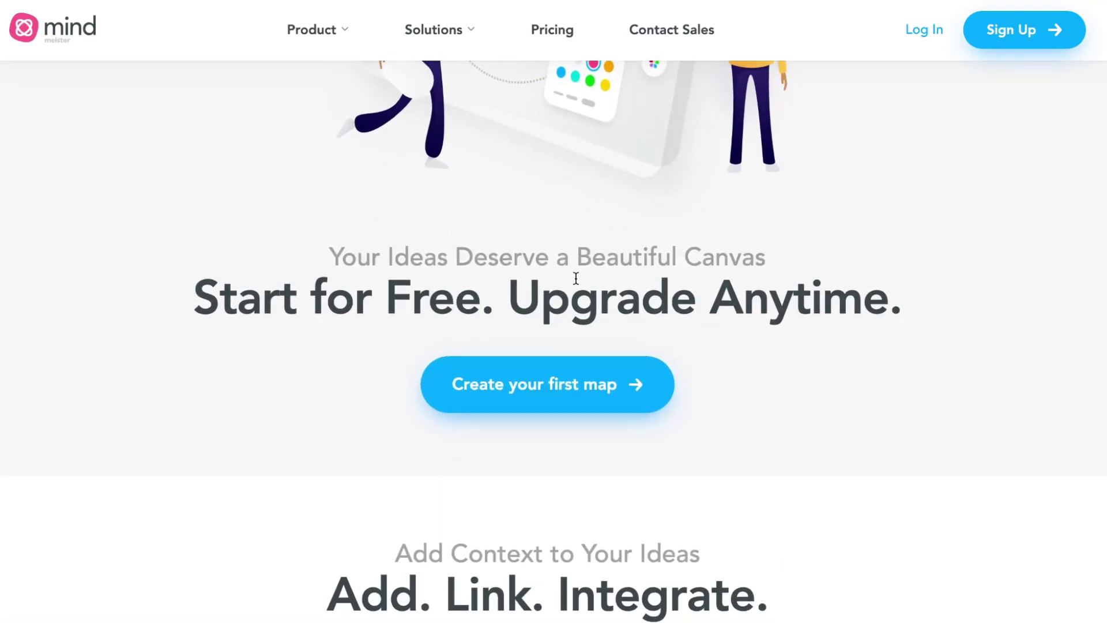
scroll(525, 346, down, 1)
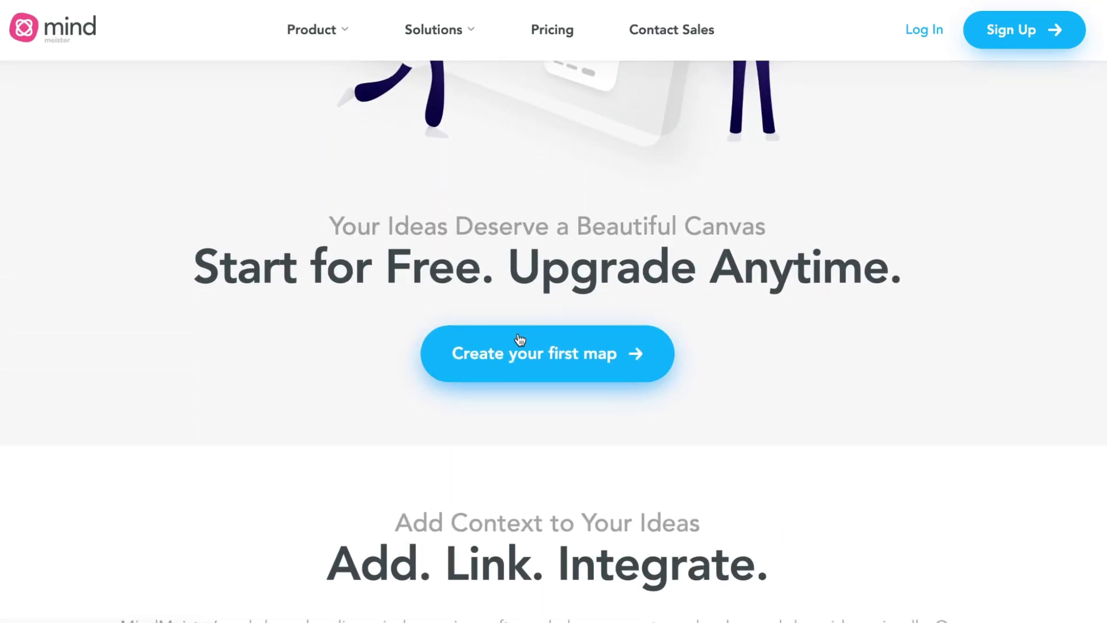
scroll(518, 339, down, 1)
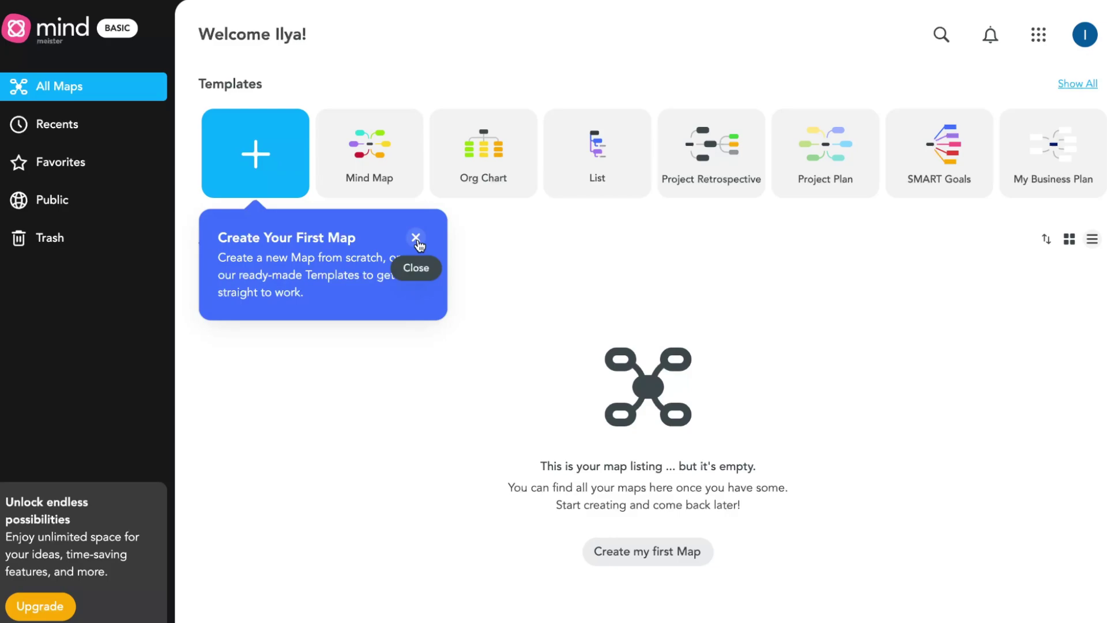
Dismiss the first-map tip and view the empty Recents, Favorites and Public listings
click(417, 238)
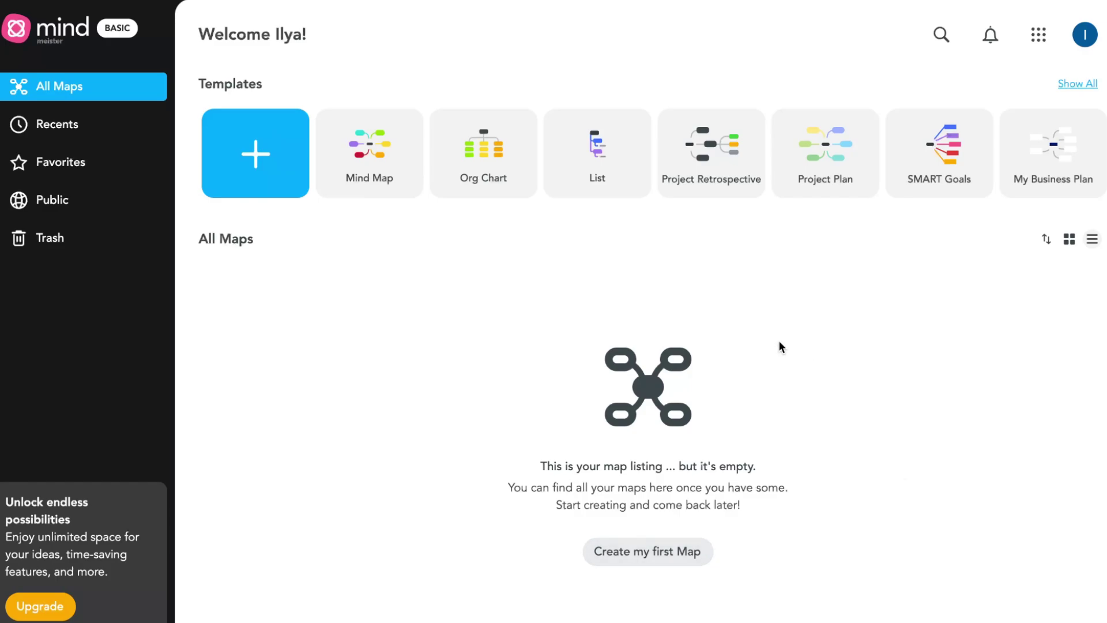
click(64, 131)
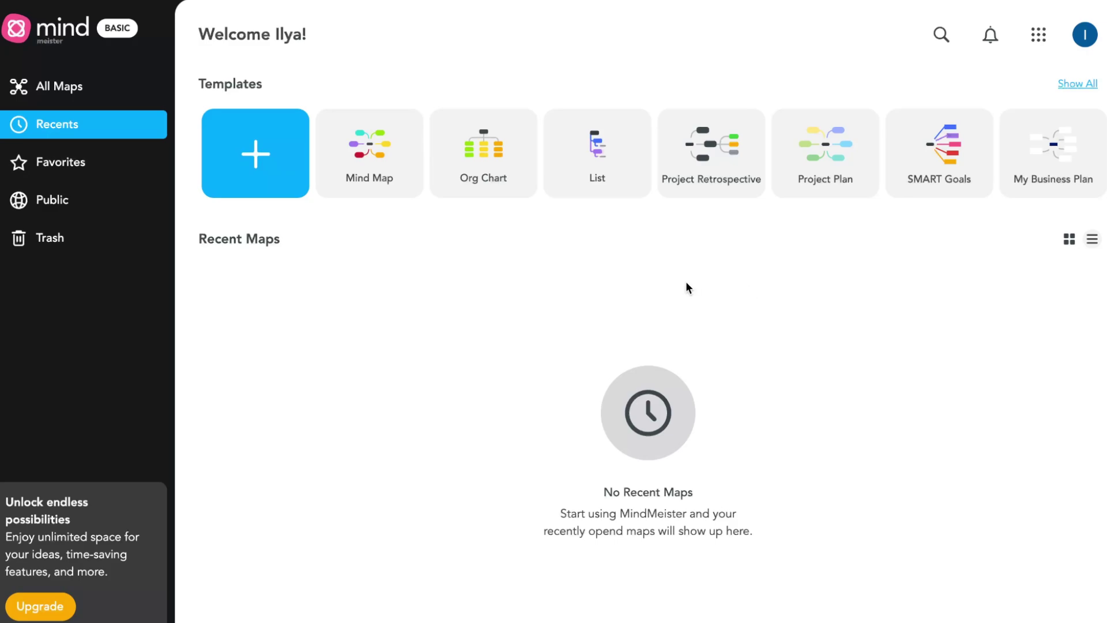
click(51, 163)
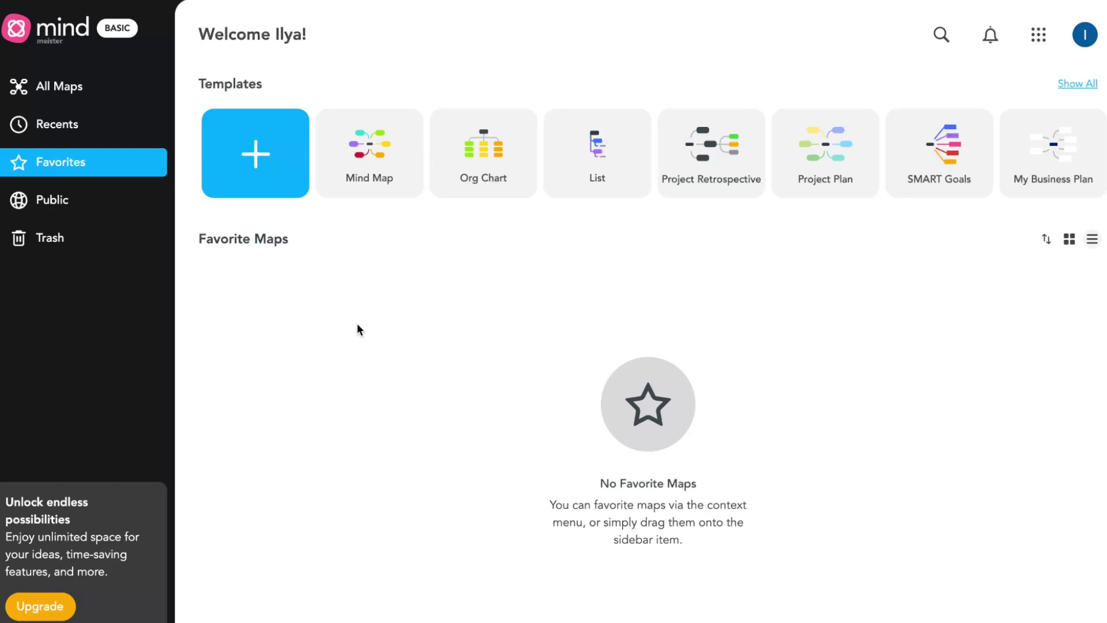
click(88, 198)
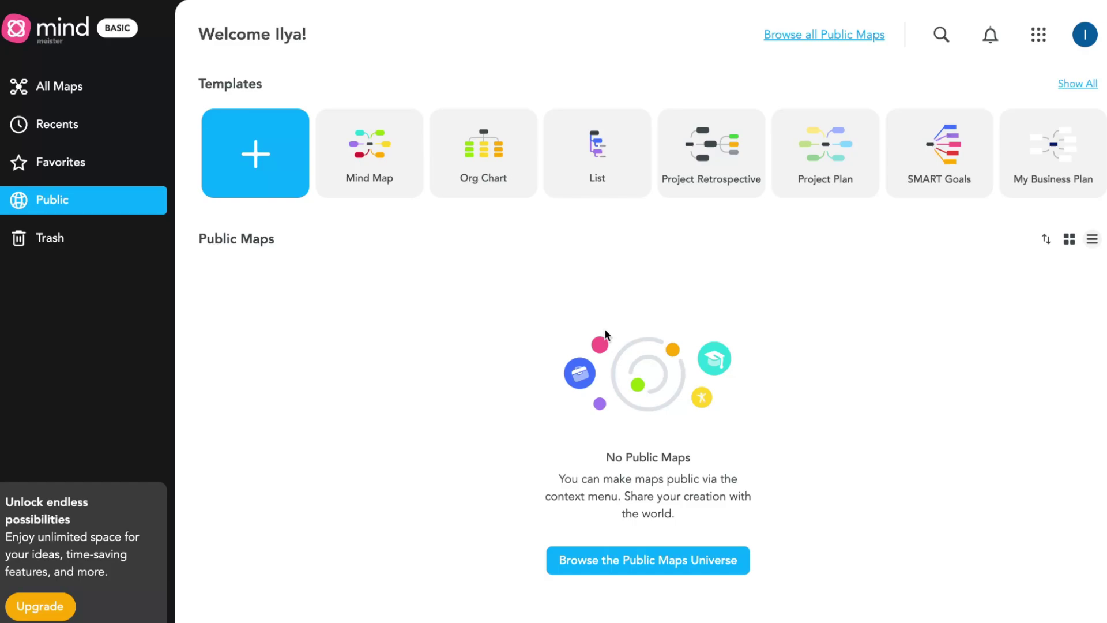
click(656, 568)
scroll(410, 384, down, 1)
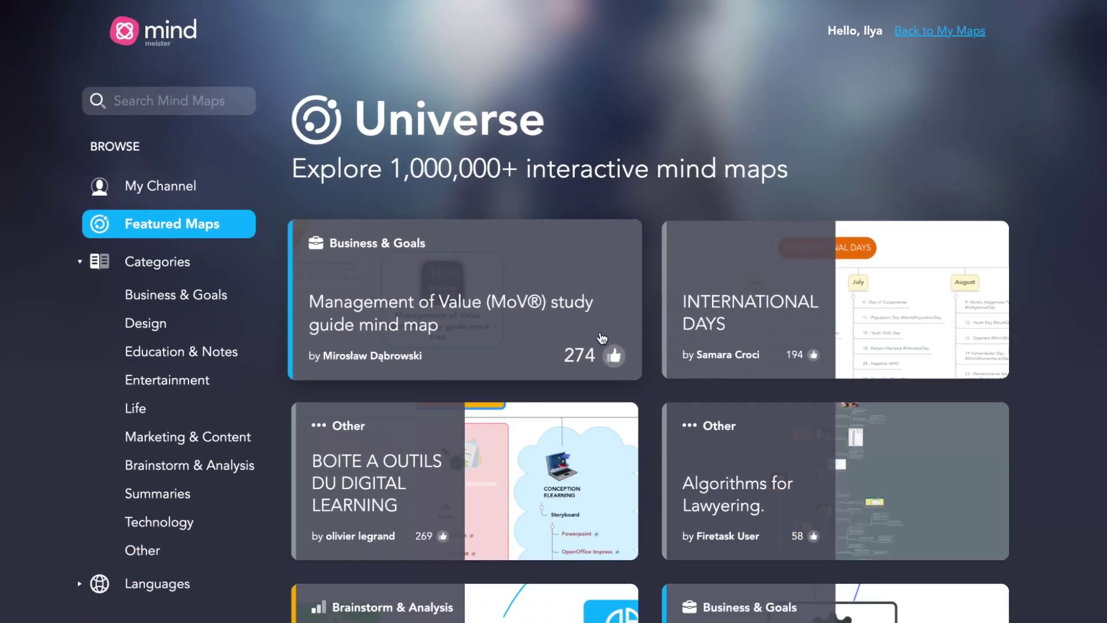
scroll(596, 195, down, 2)
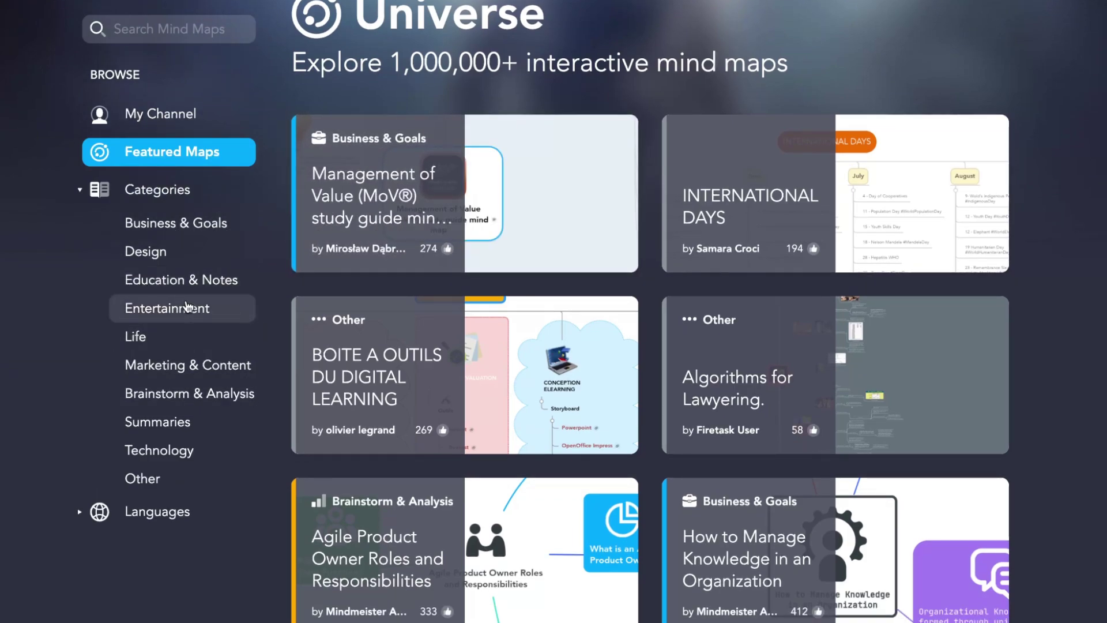
scroll(189, 309, down, 4)
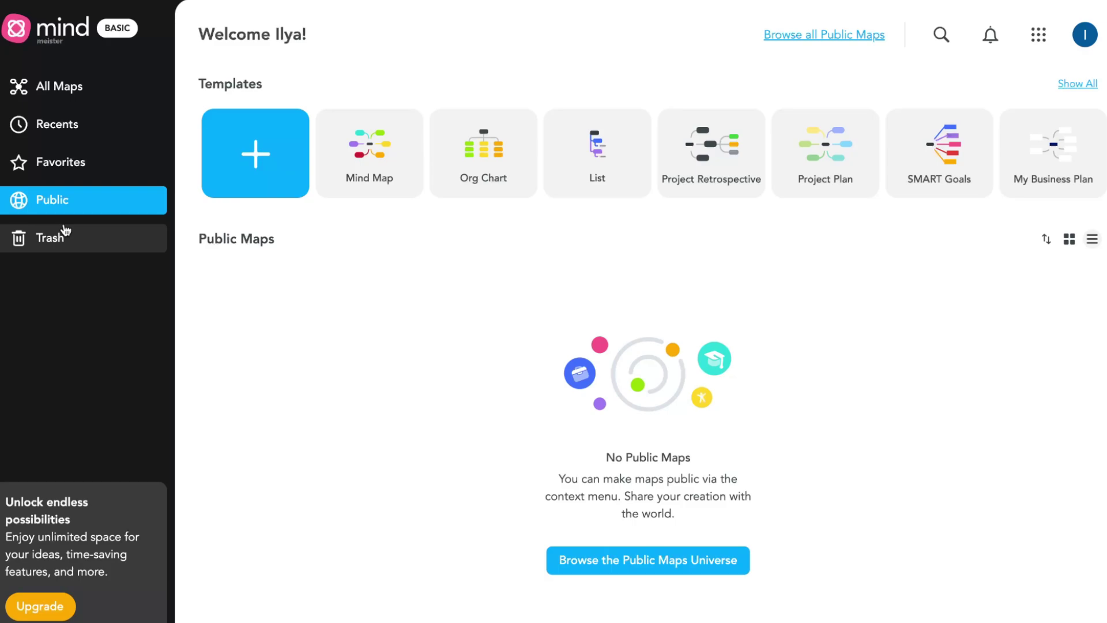
From All Maps, open the template gallery and browse Layout, Education & Notes and Life, ending on Business & Goals
click(69, 86)
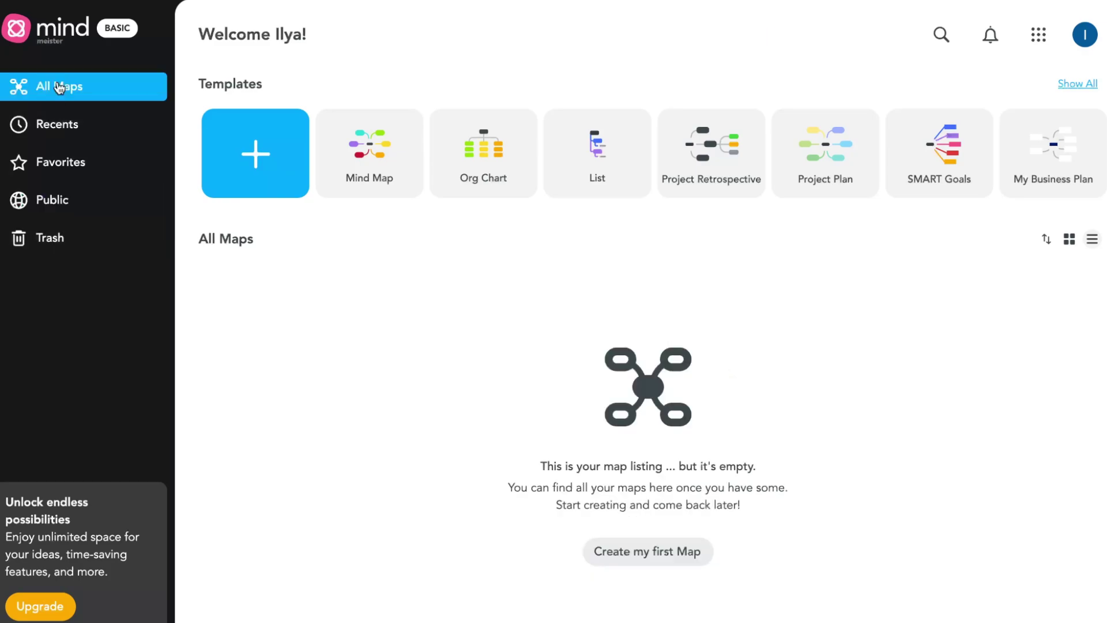
click(1076, 86)
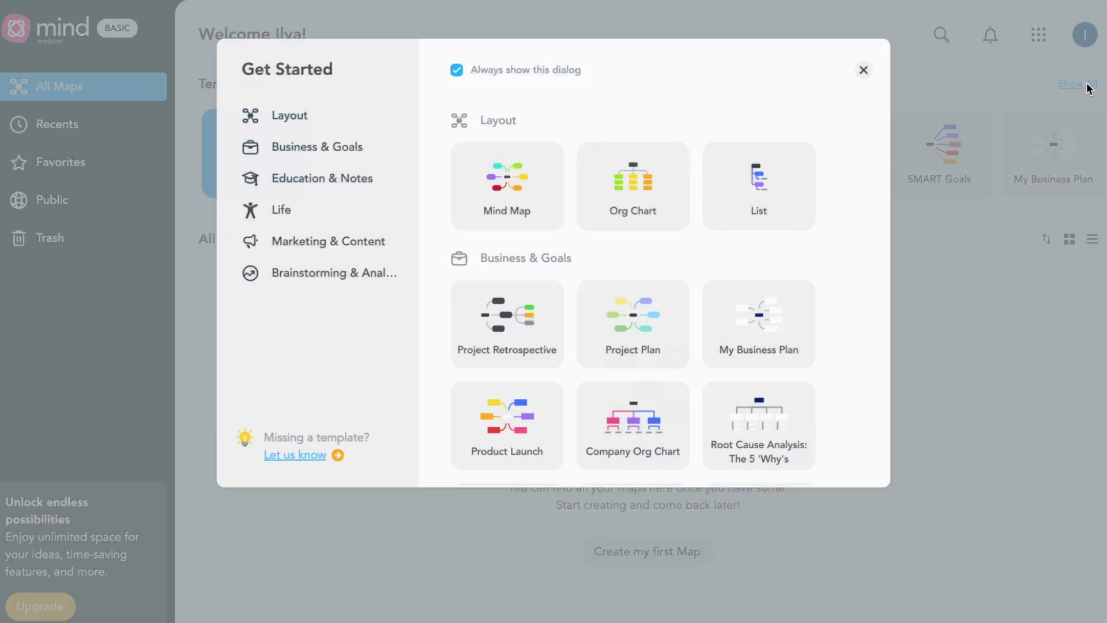
scroll(480, 276, down, 7)
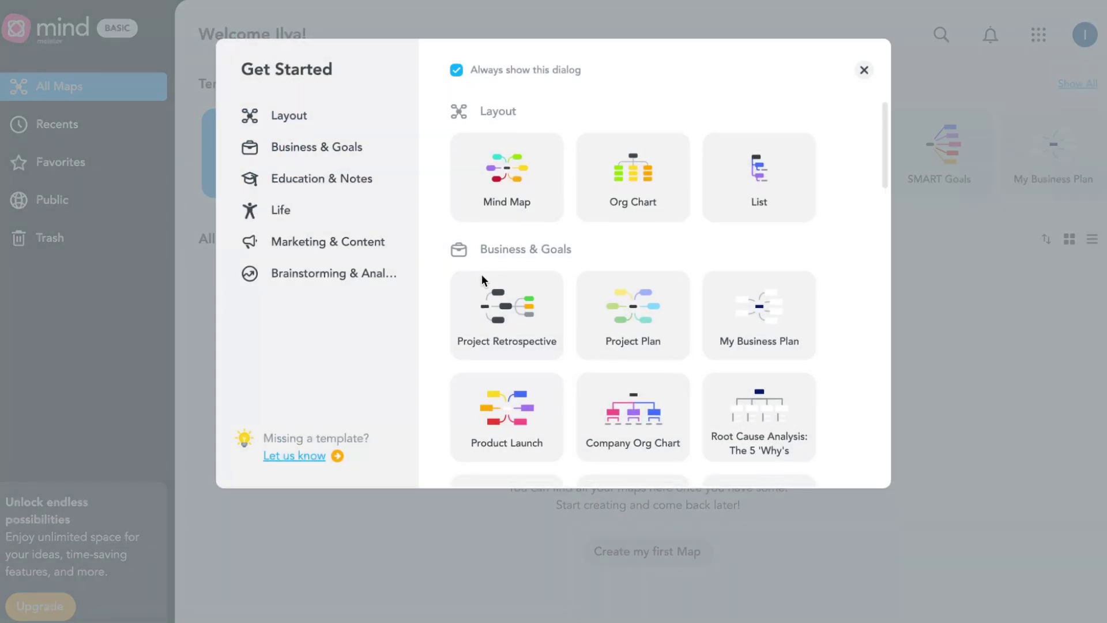
click(281, 115)
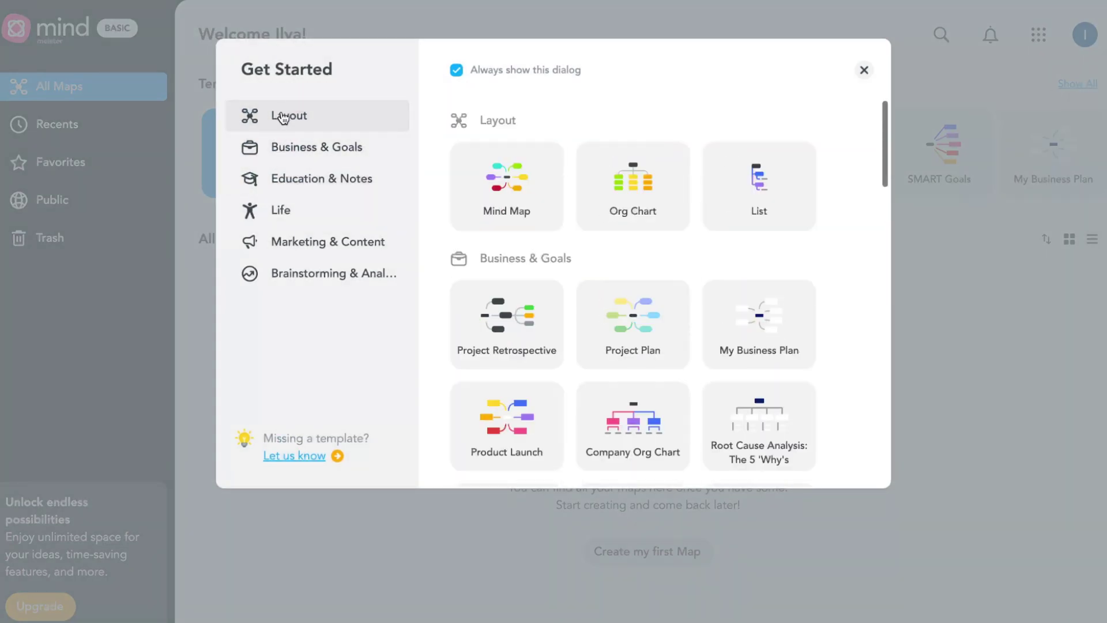
click(298, 147)
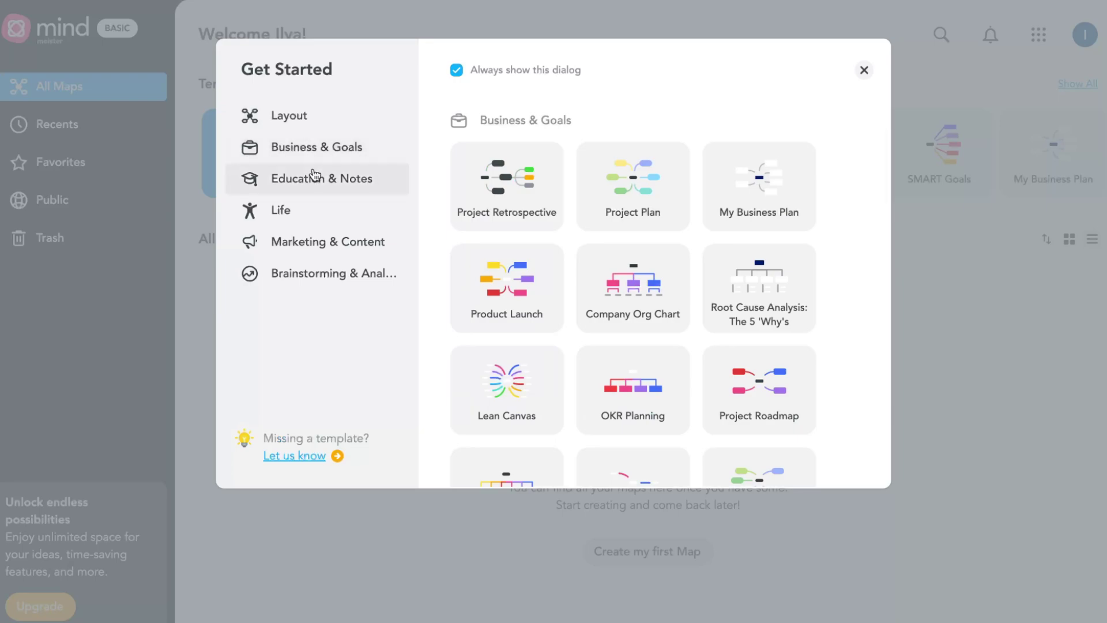
click(314, 173)
click(291, 211)
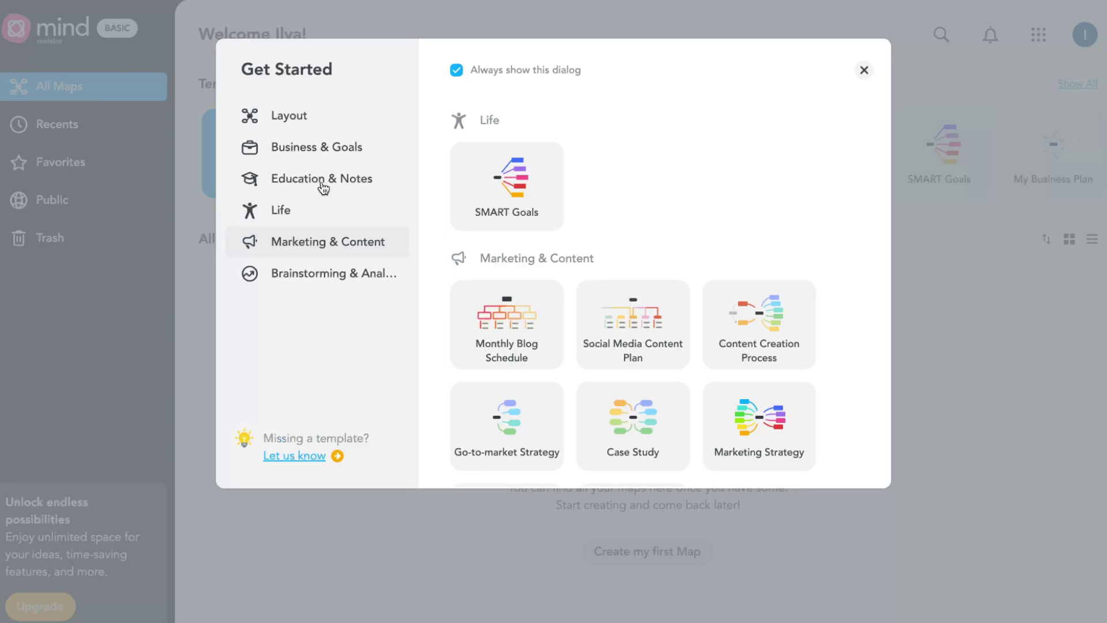
click(308, 215)
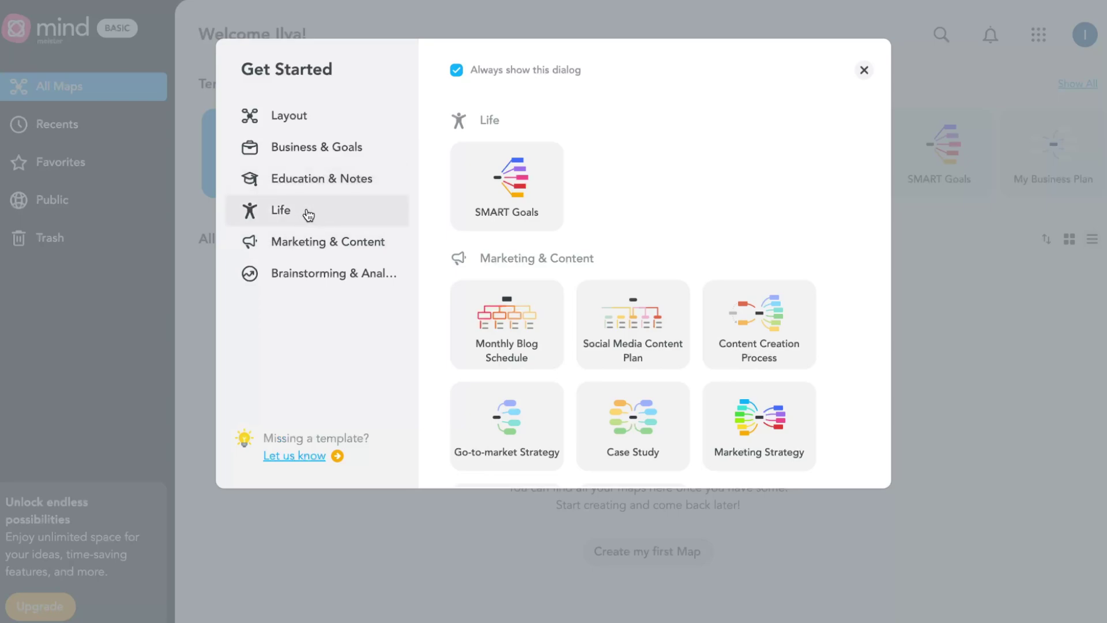
click(305, 143)
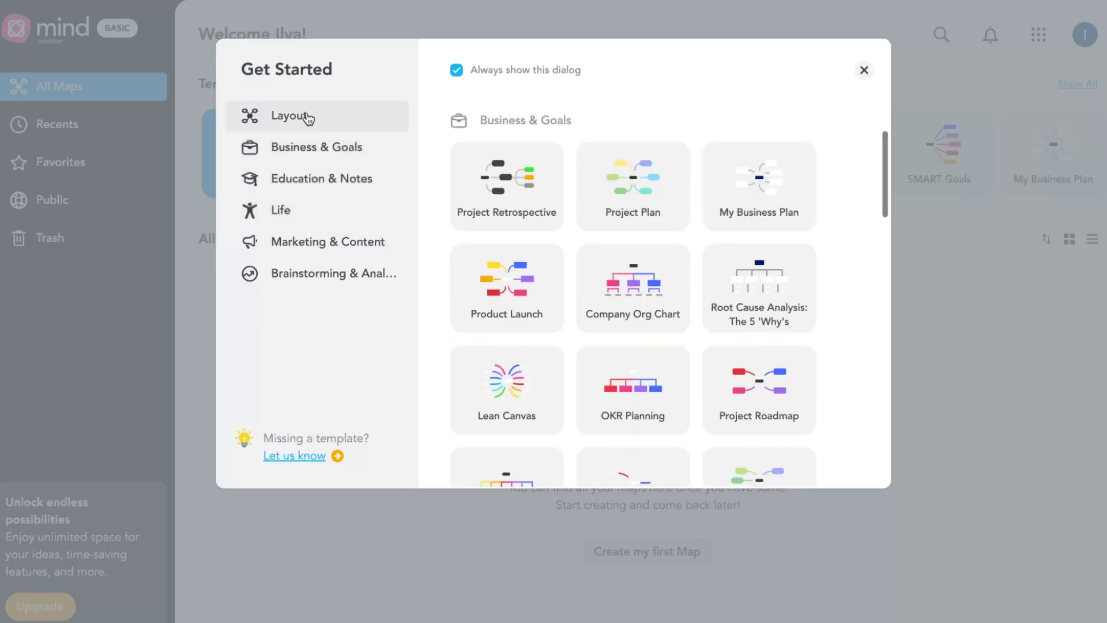
Create a map from the Product Launch template, dismiss the welcome and tips, then return to the dashboard
click(505, 291)
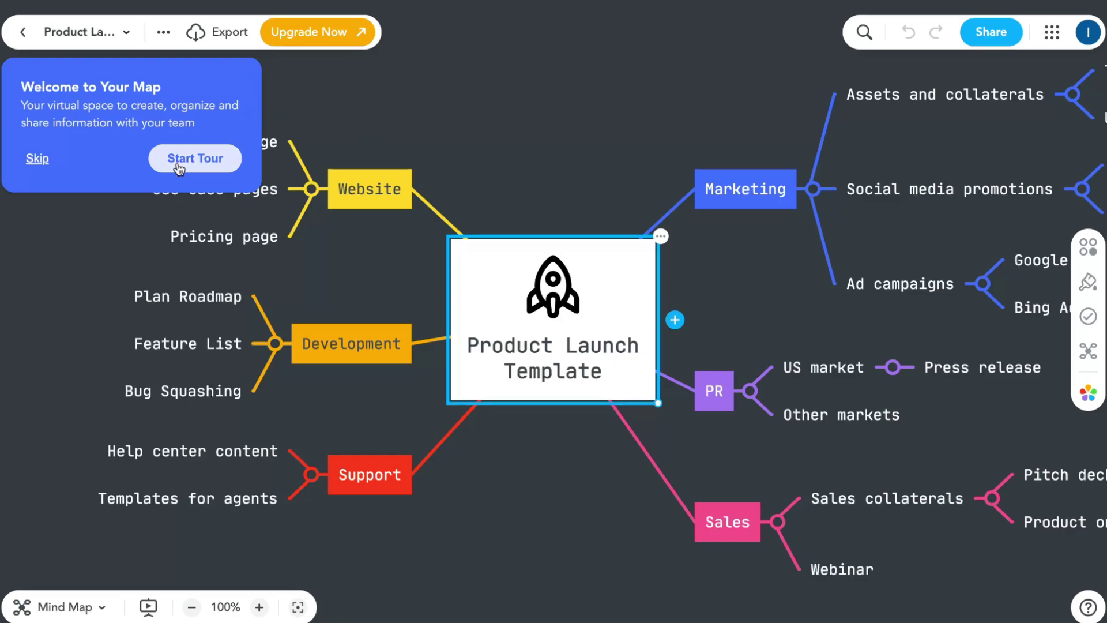
click(49, 166)
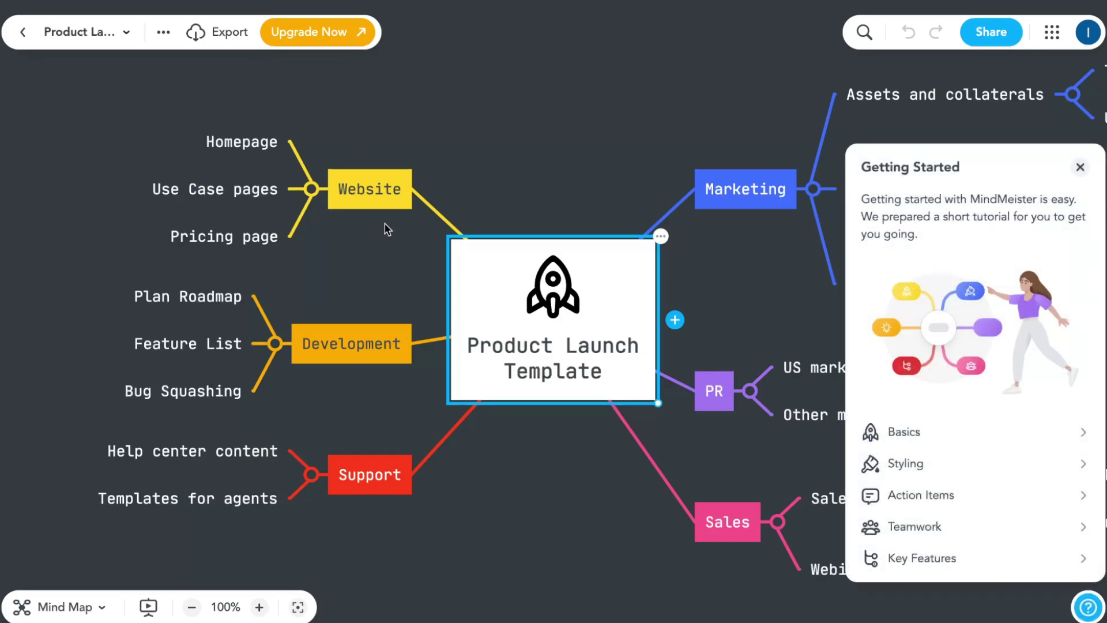
click(1080, 168)
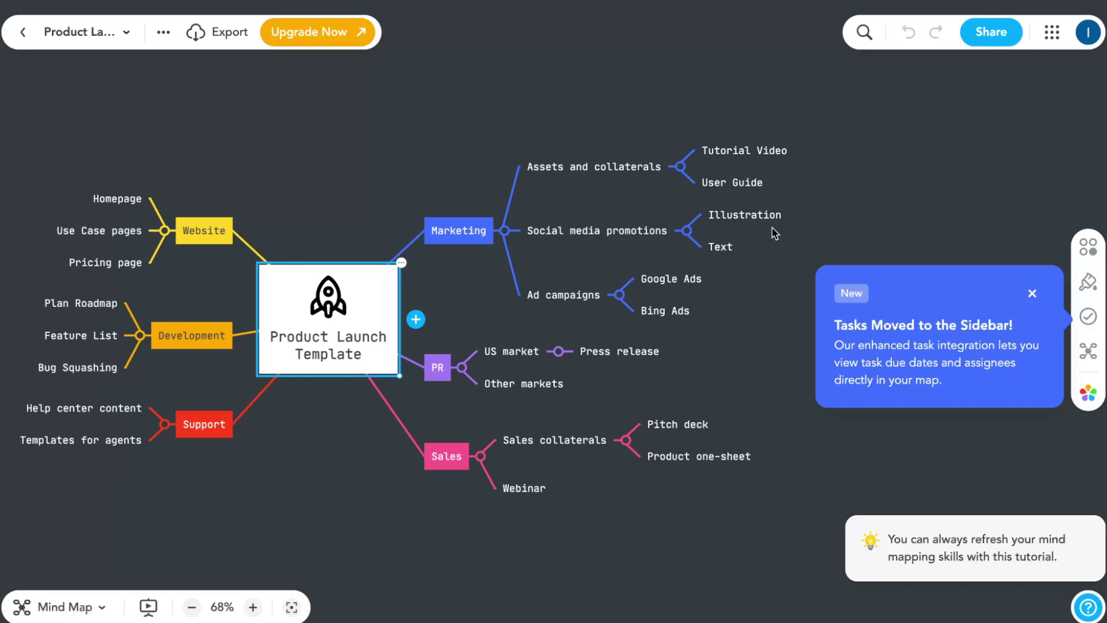
click(1034, 293)
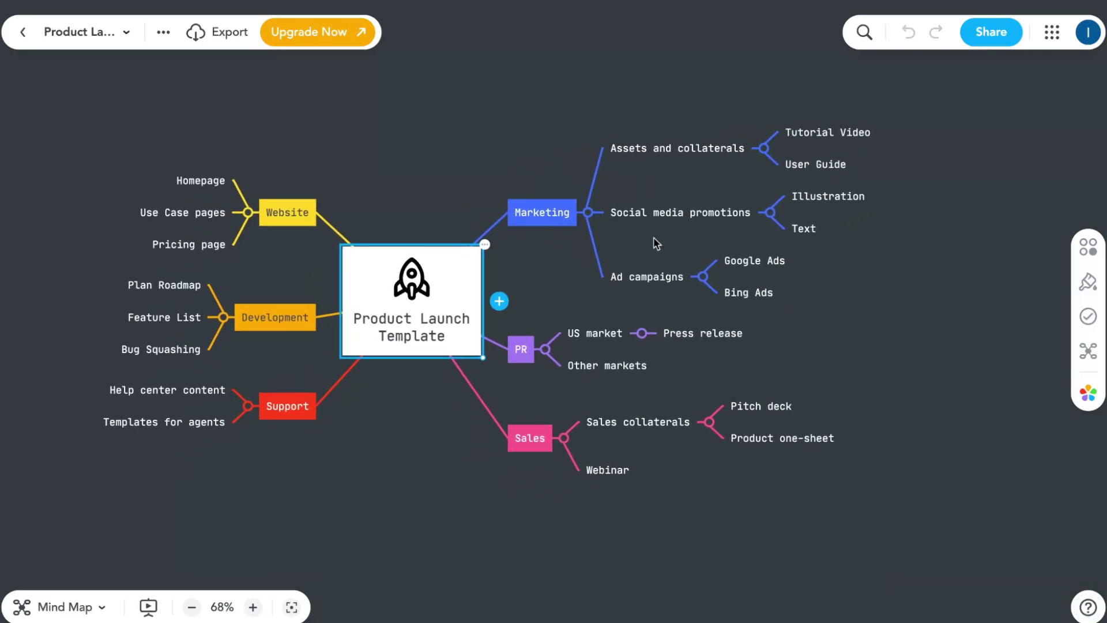
click(395, 153)
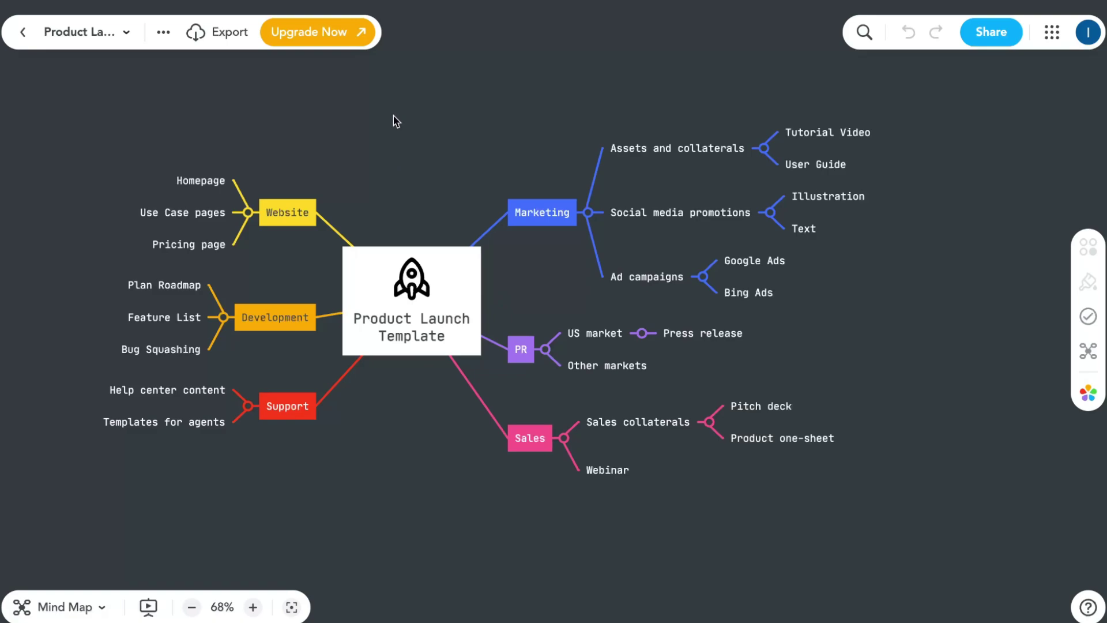
click(23, 33)
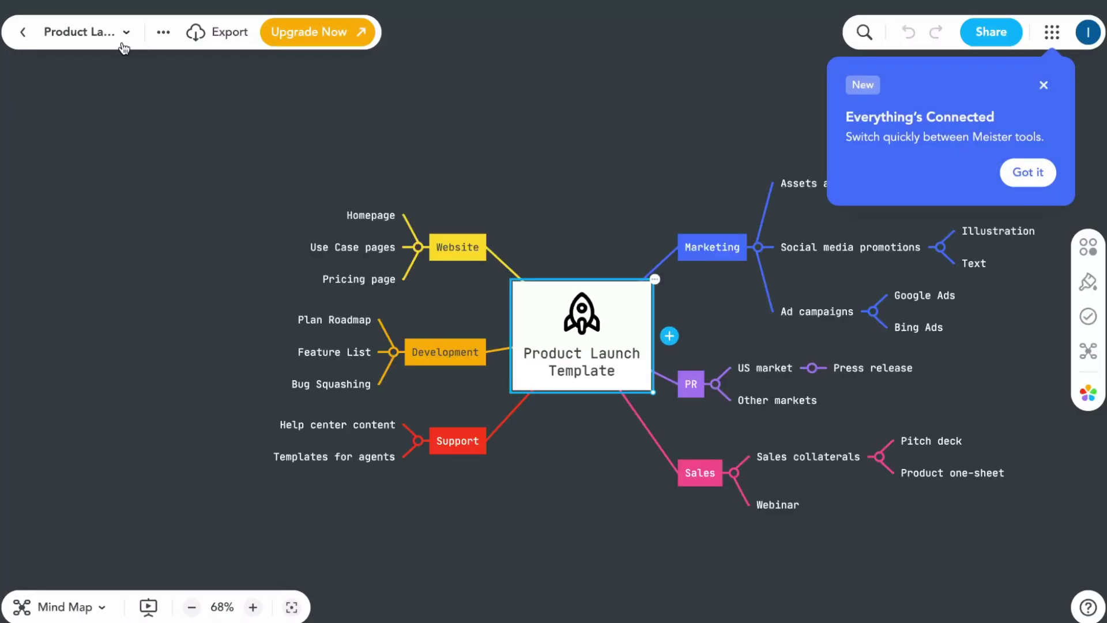
click(124, 34)
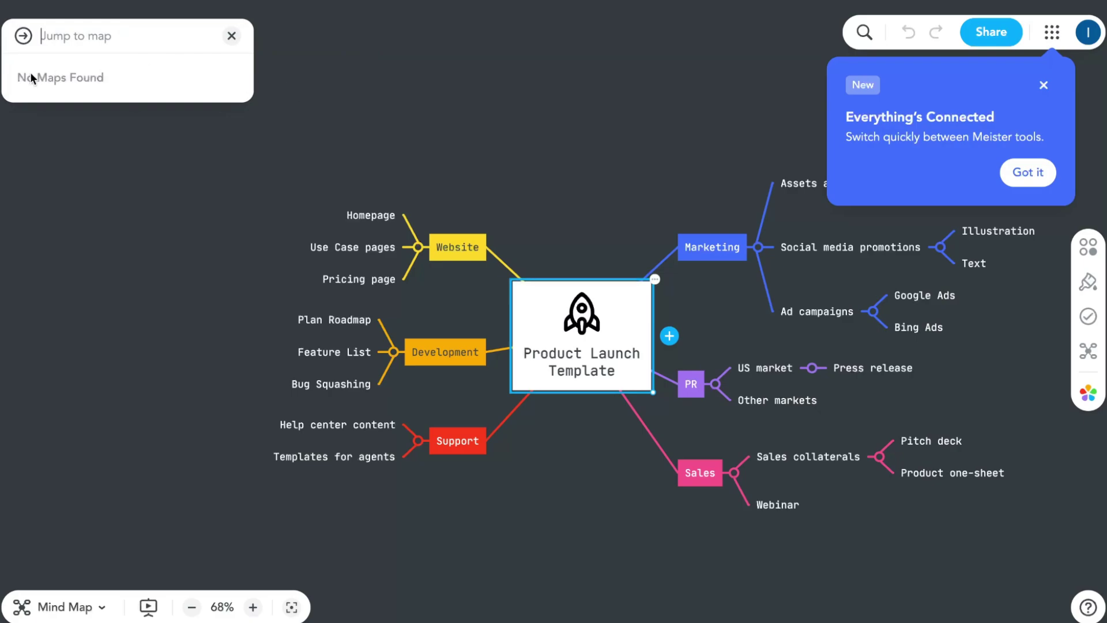
click(231, 36)
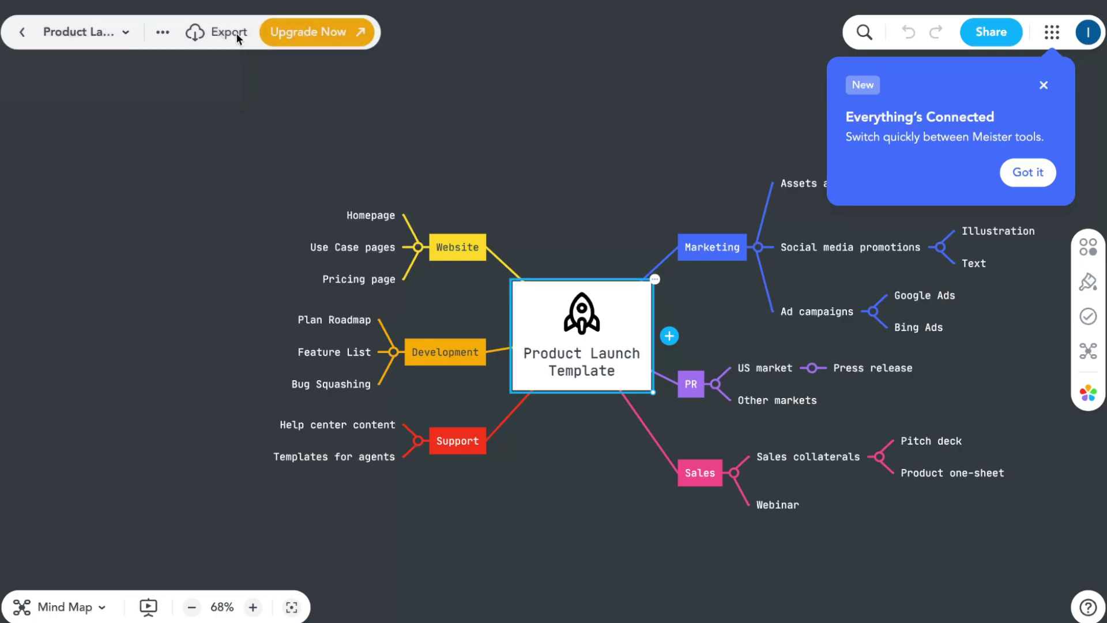
click(164, 32)
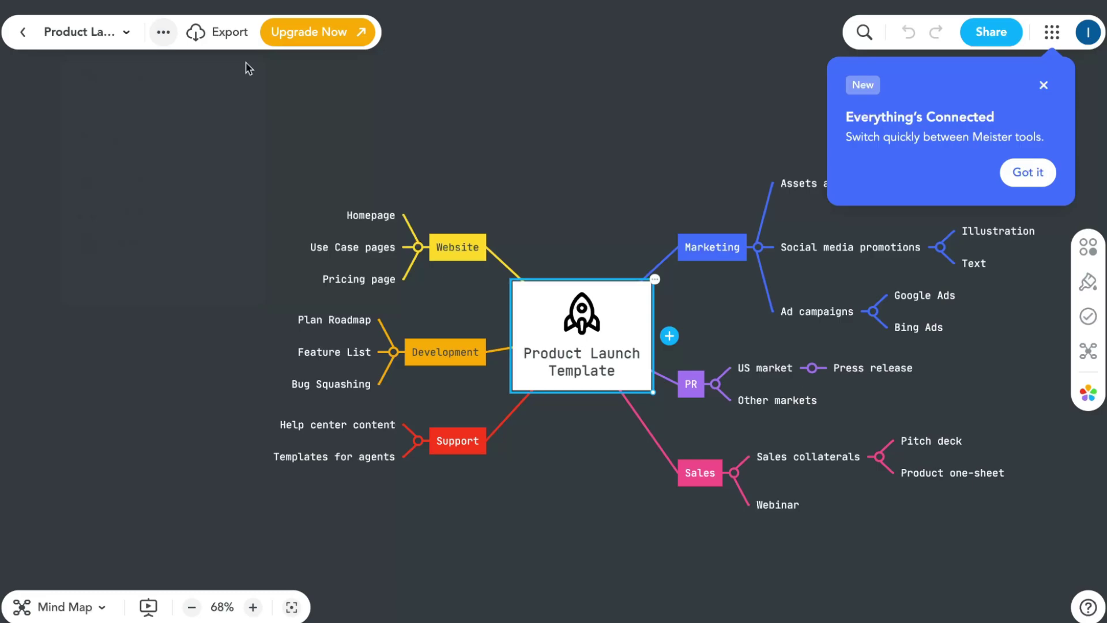
click(198, 33)
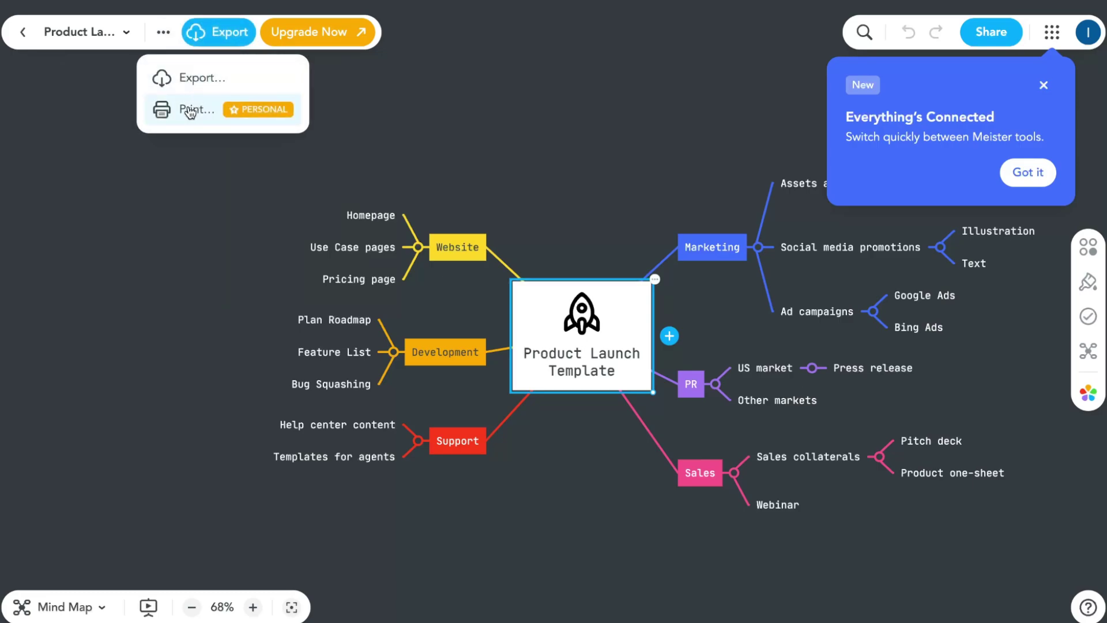
click(198, 78)
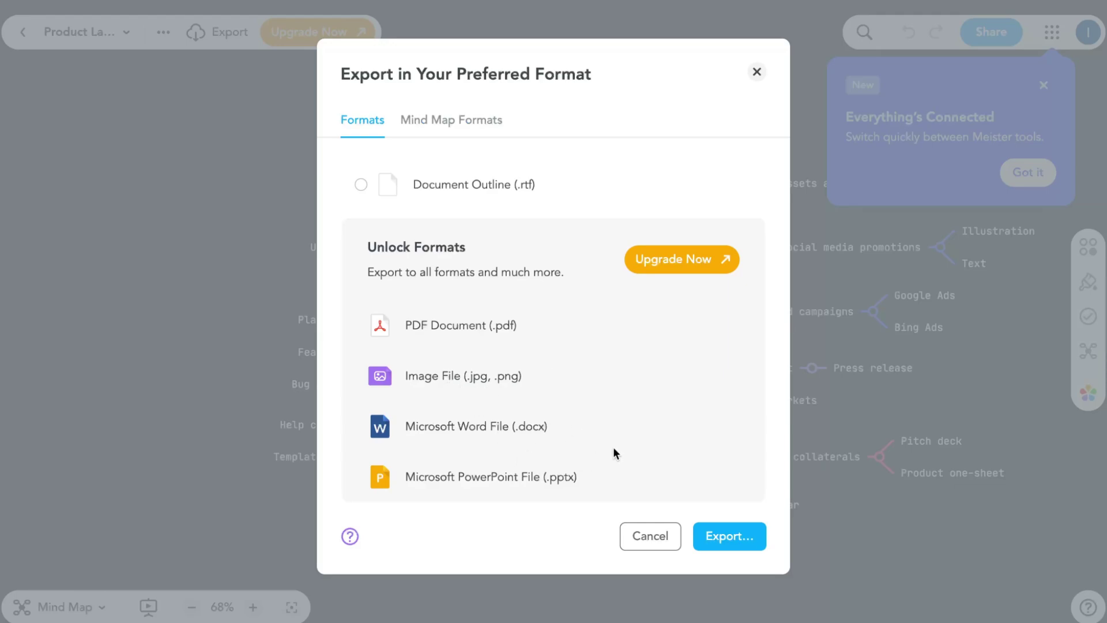
click(454, 120)
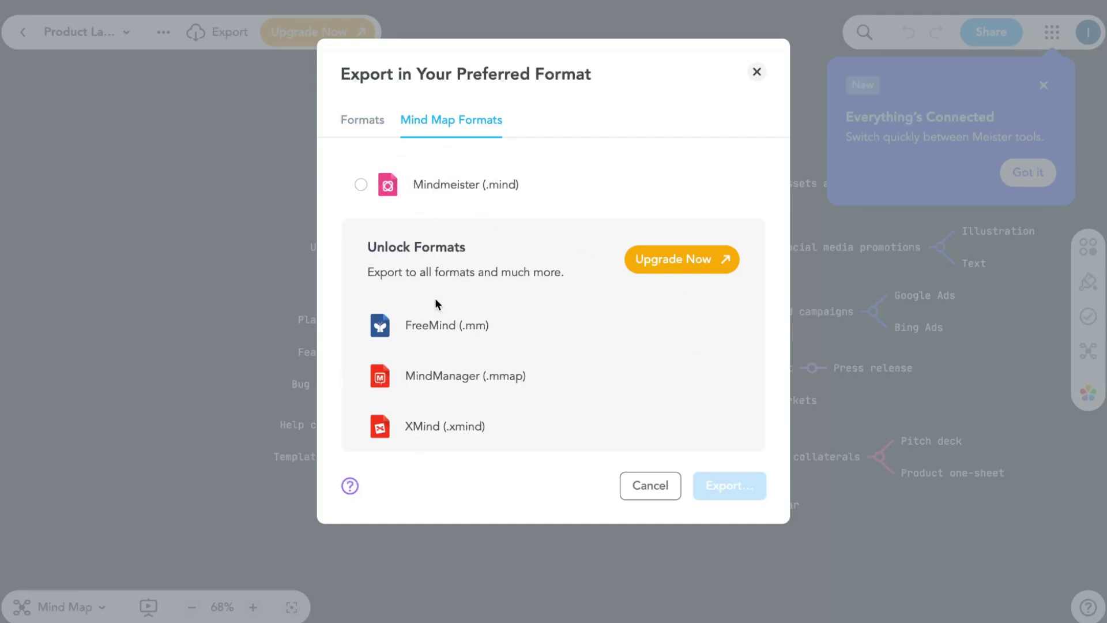
click(362, 119)
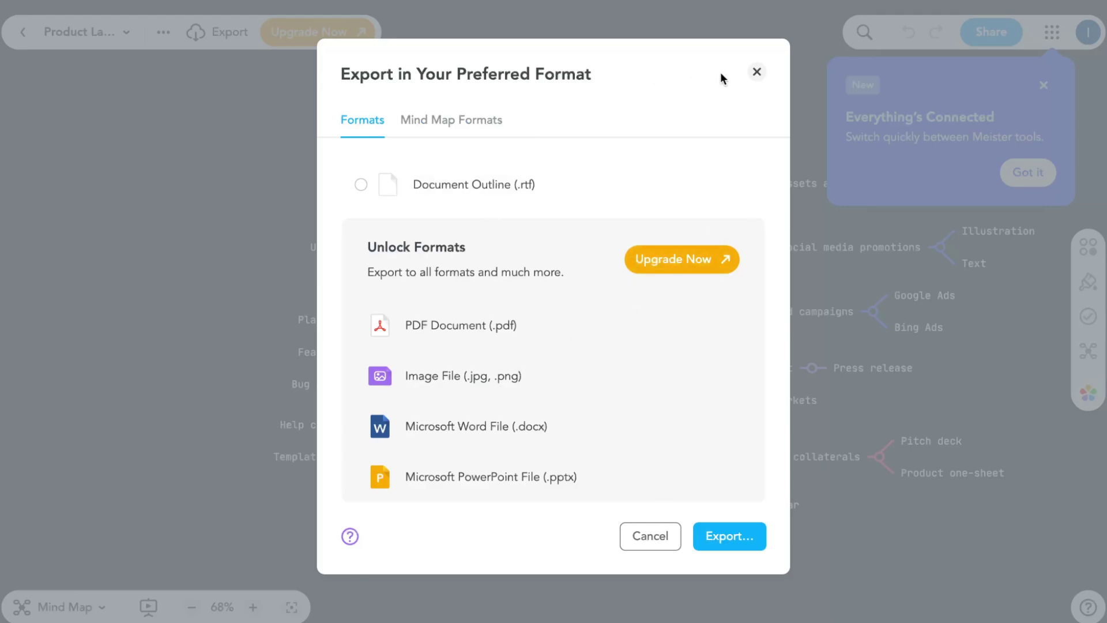
click(756, 71)
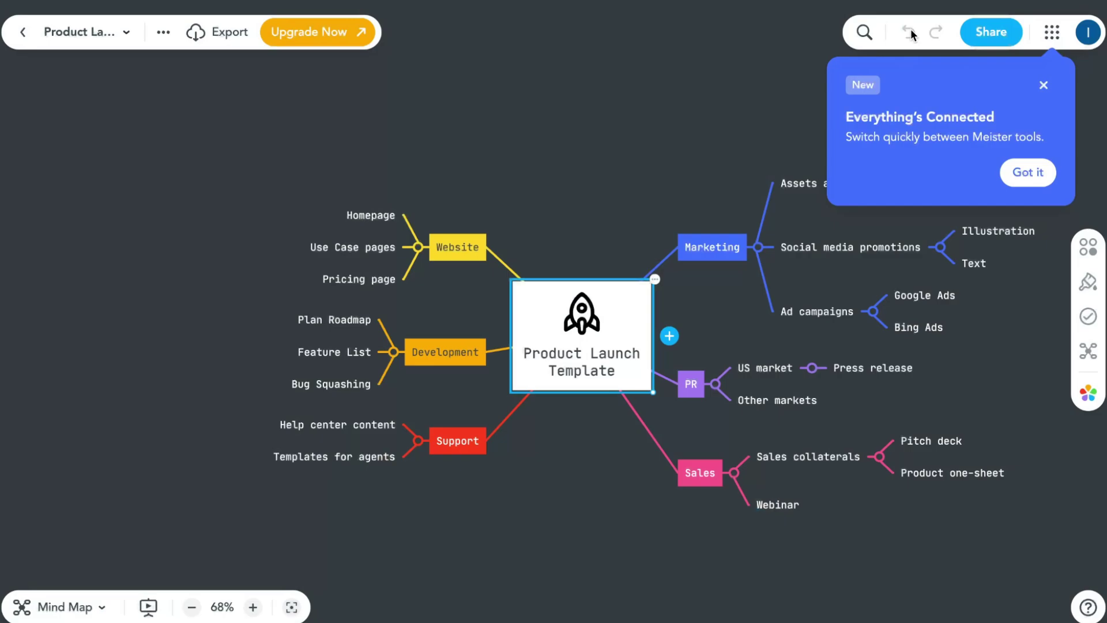
Close the Everything's Connected tip, then glance at the Meister apps grid and profile panel
click(1043, 84)
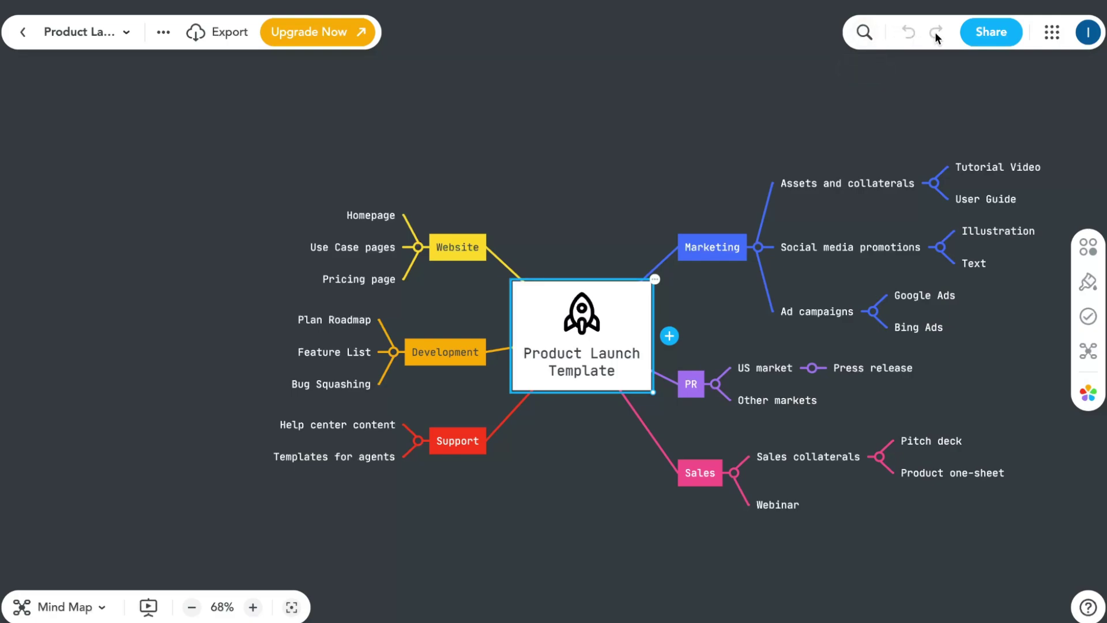
click(1051, 35)
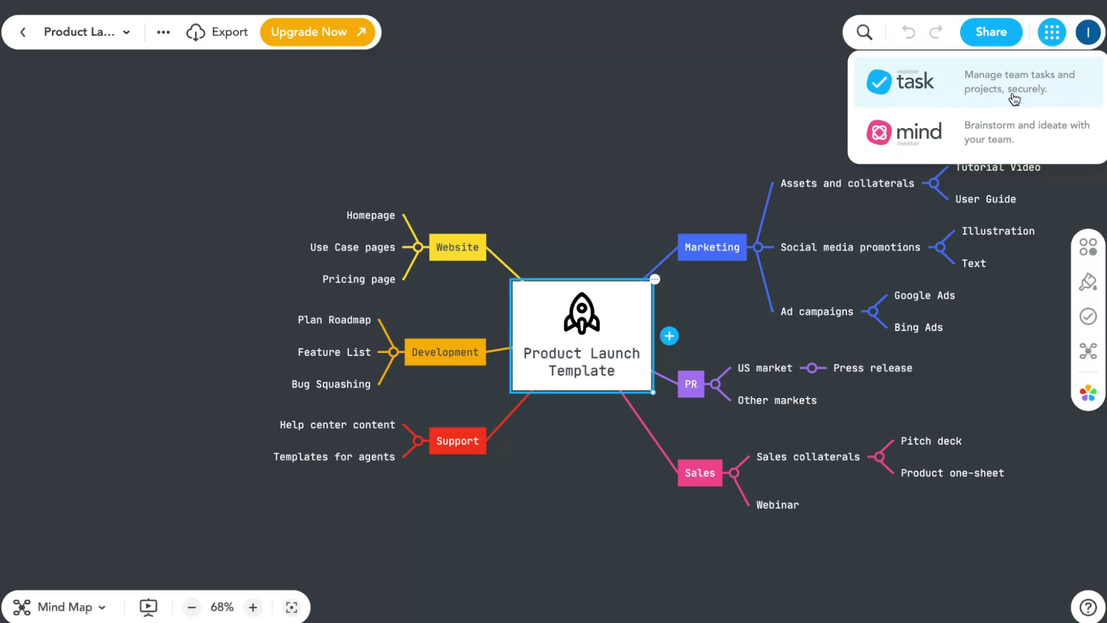
click(1092, 34)
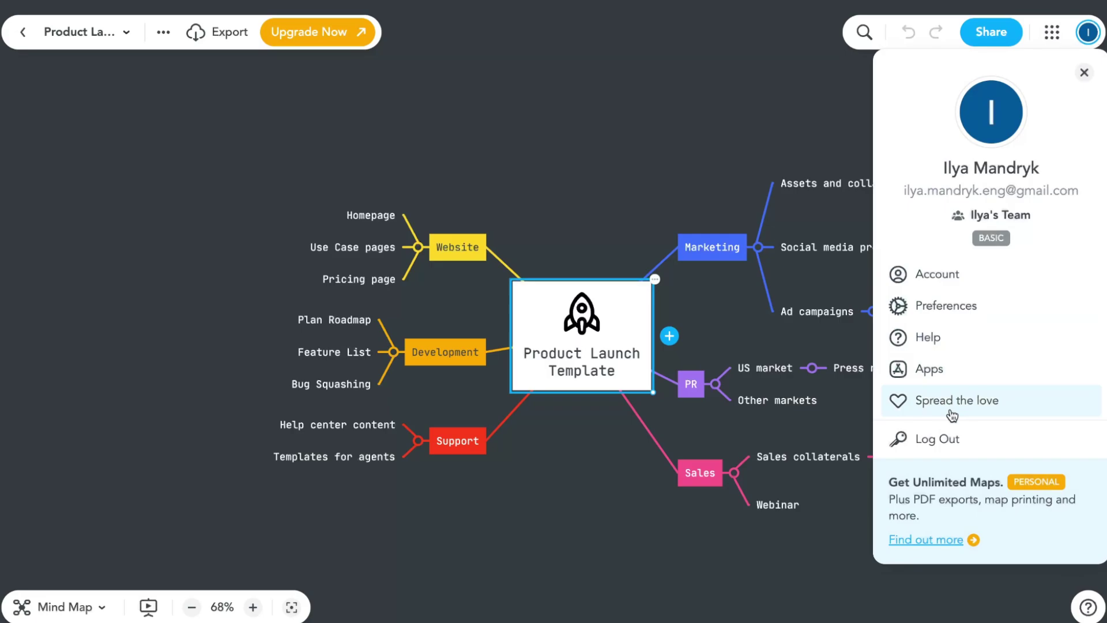
click(756, 108)
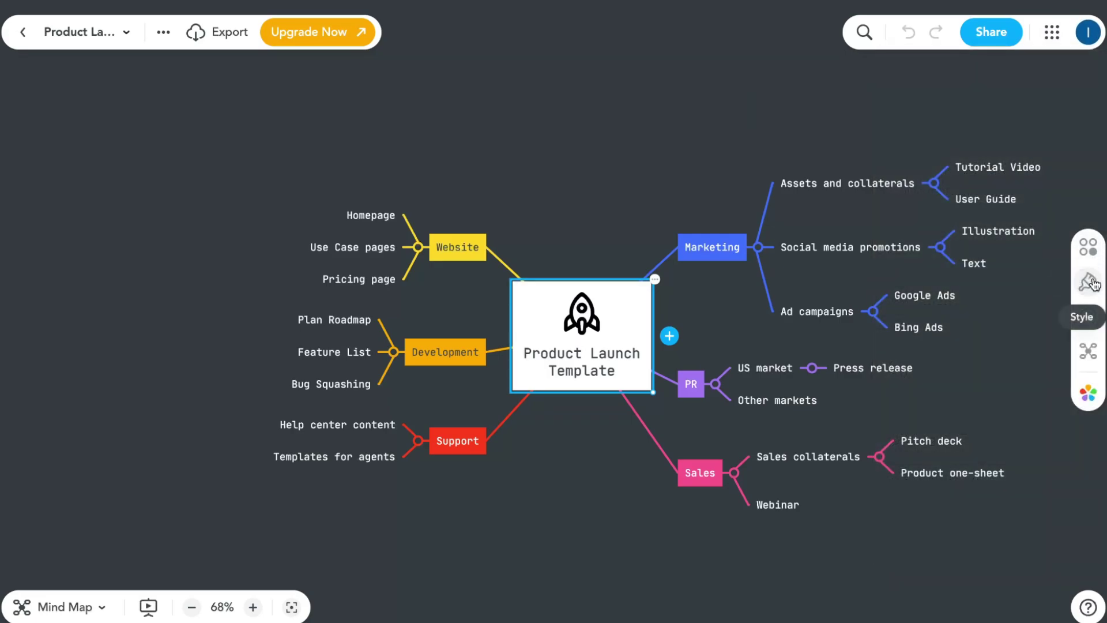
Reattach Tutorial Video directly to the central topic and bring up its style options
click(1088, 247)
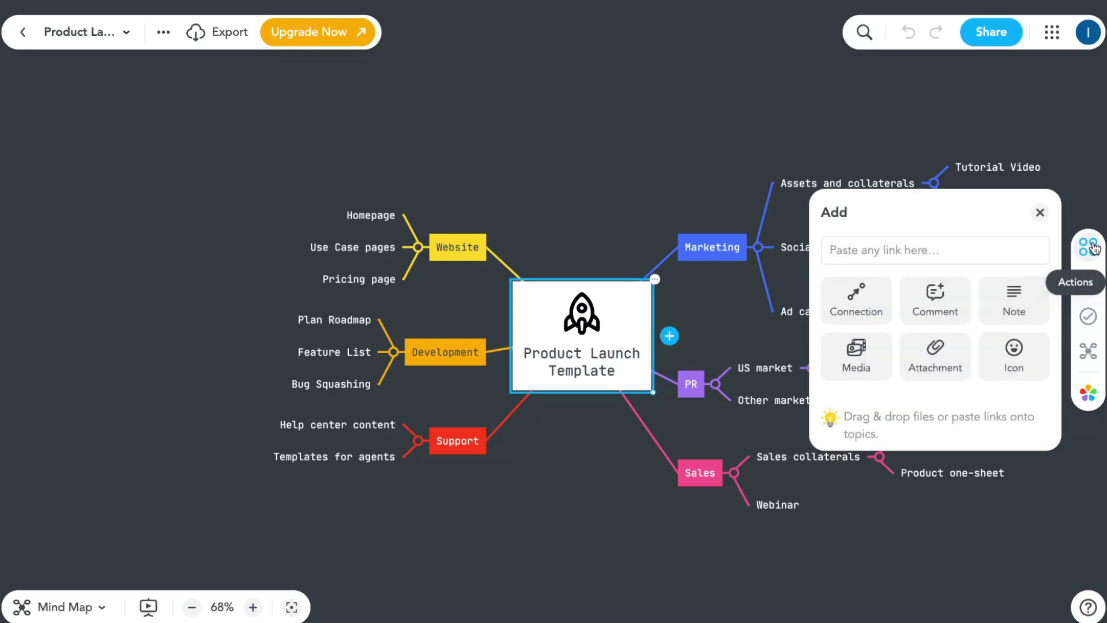
click(980, 128)
drag(1008, 164, 883, 105)
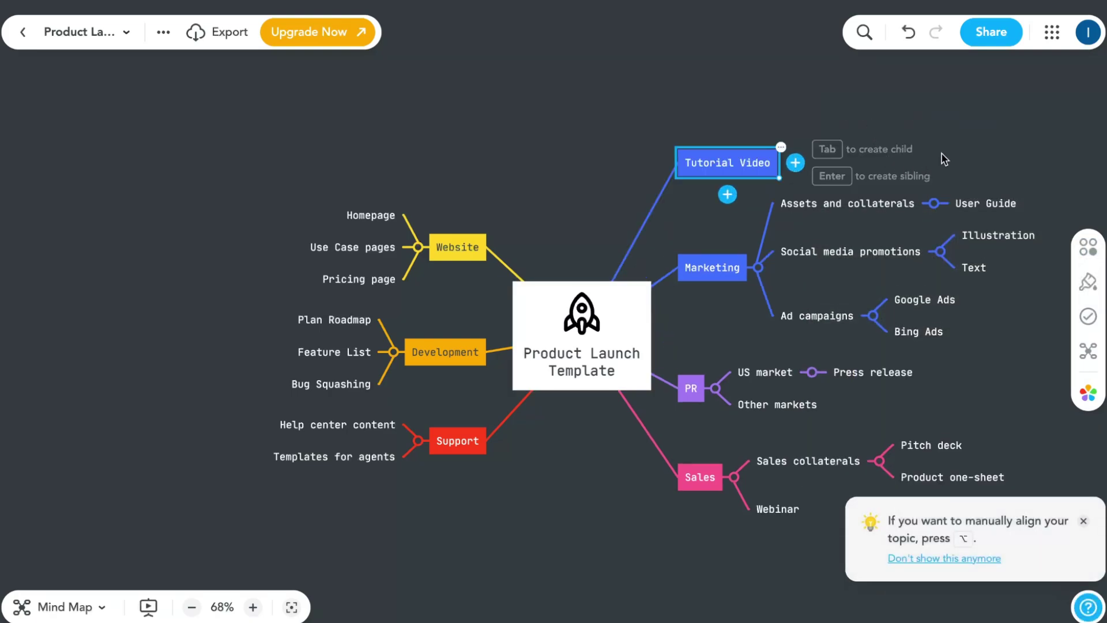
click(1088, 247)
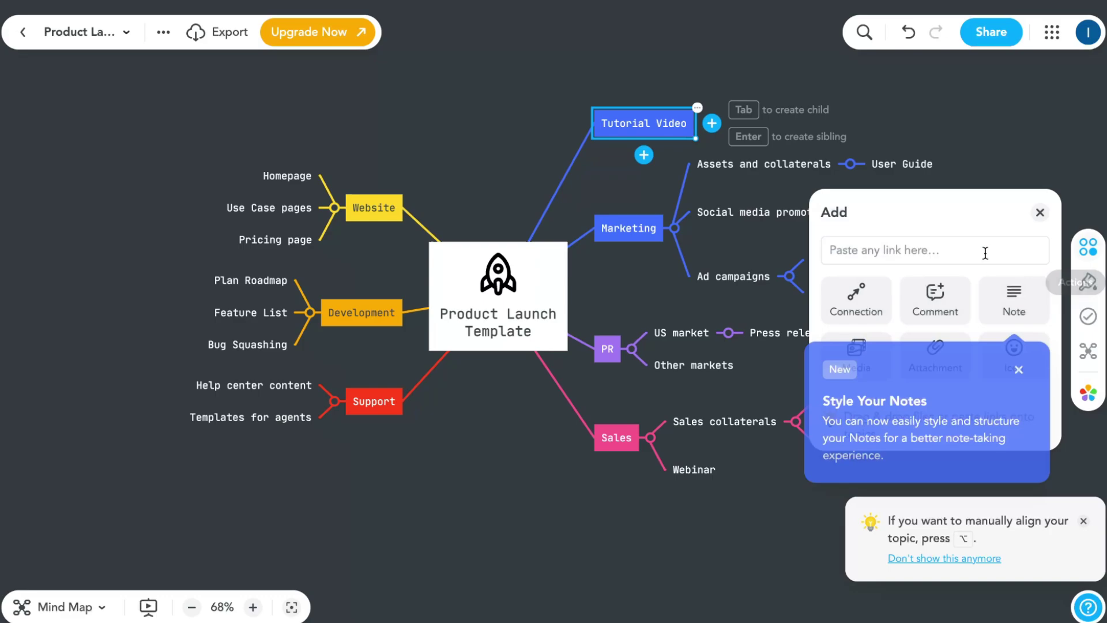
click(1018, 374)
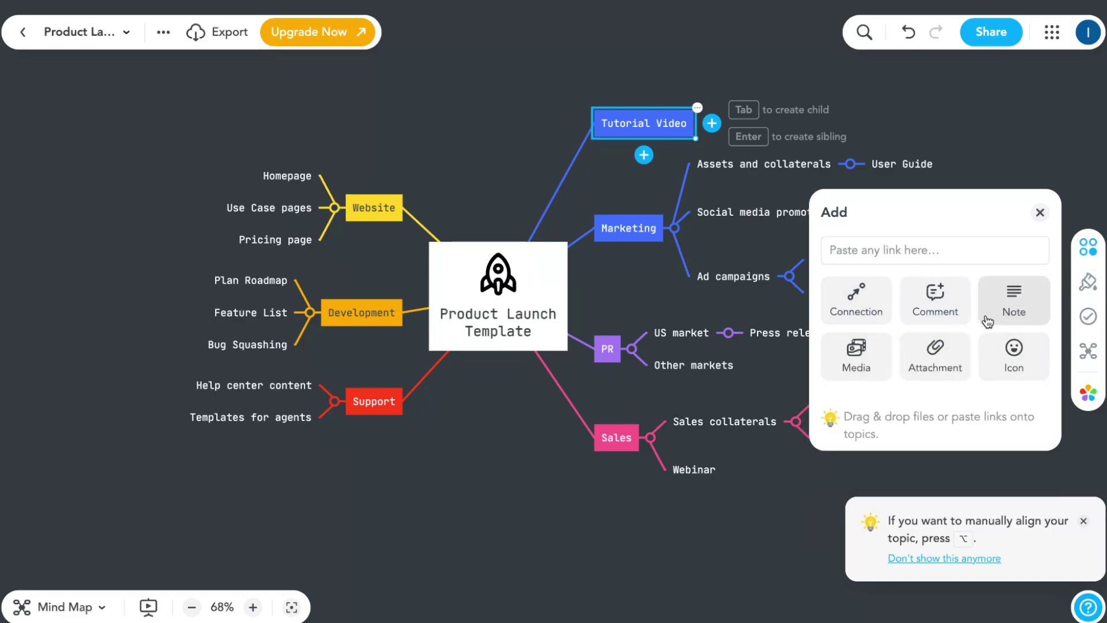
click(1089, 283)
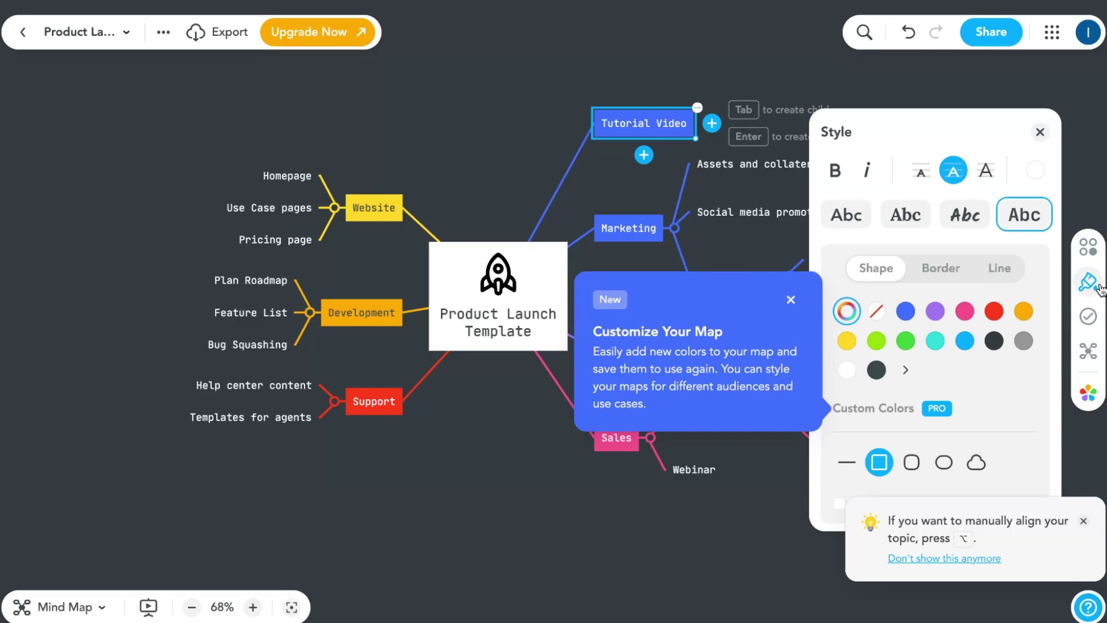
Fill the Tutorial Video topic orange after trying no fill, blue, pink and red
click(876, 311)
click(906, 313)
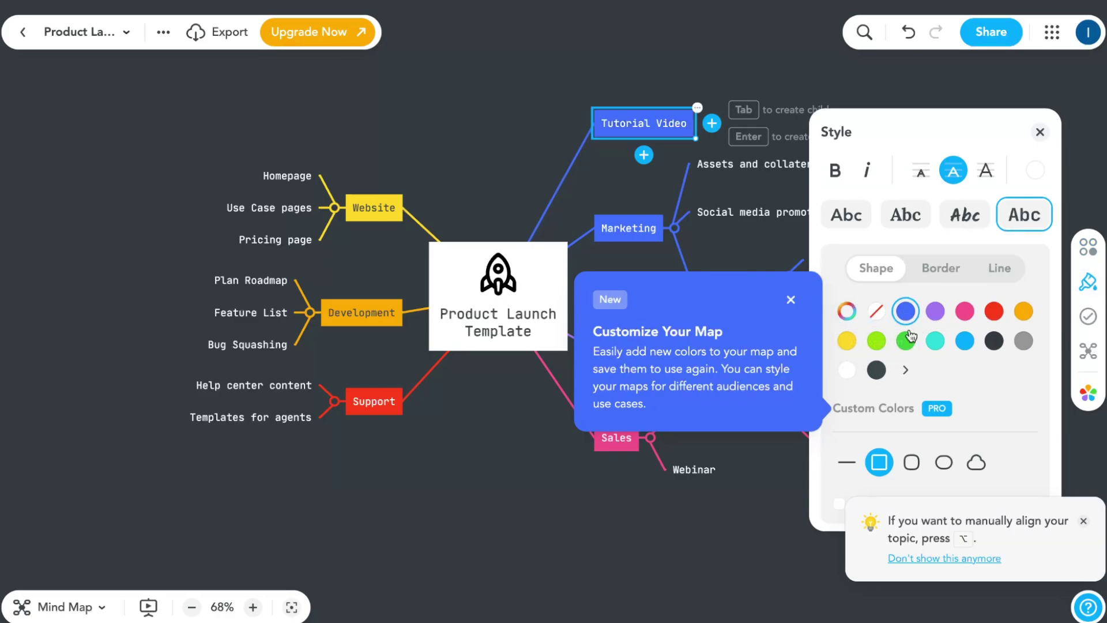
click(570, 58)
click(664, 128)
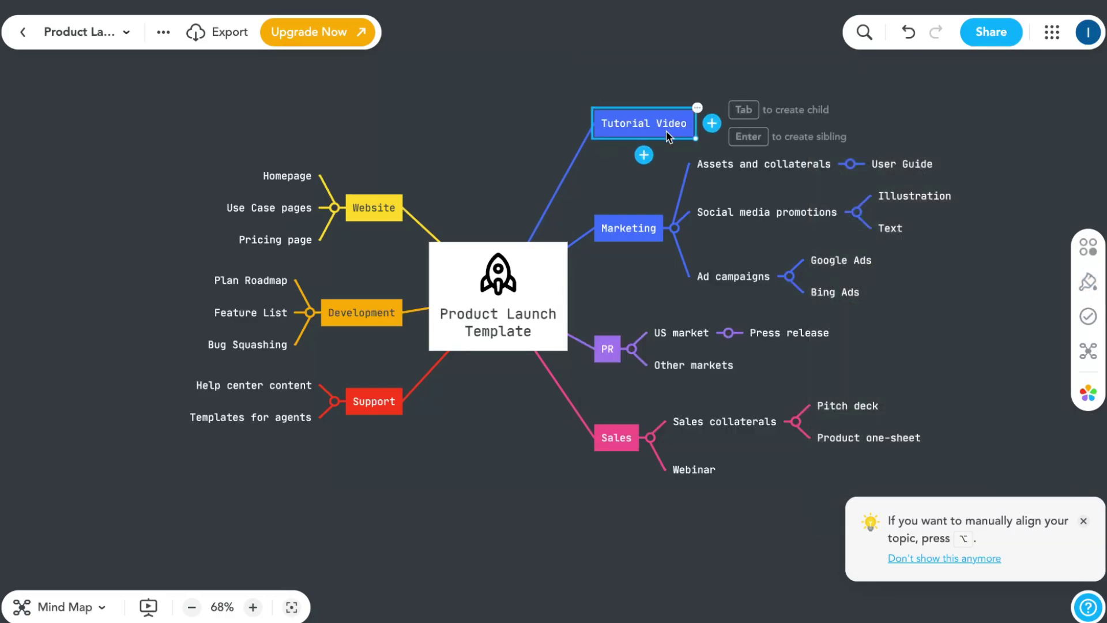
click(1089, 282)
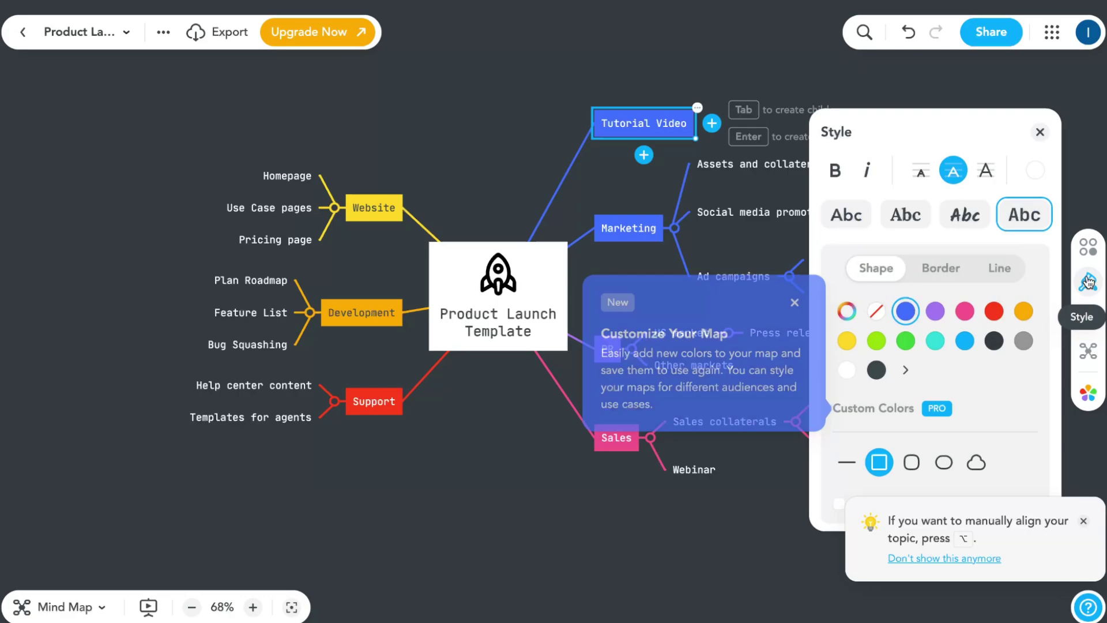
click(965, 313)
click(994, 313)
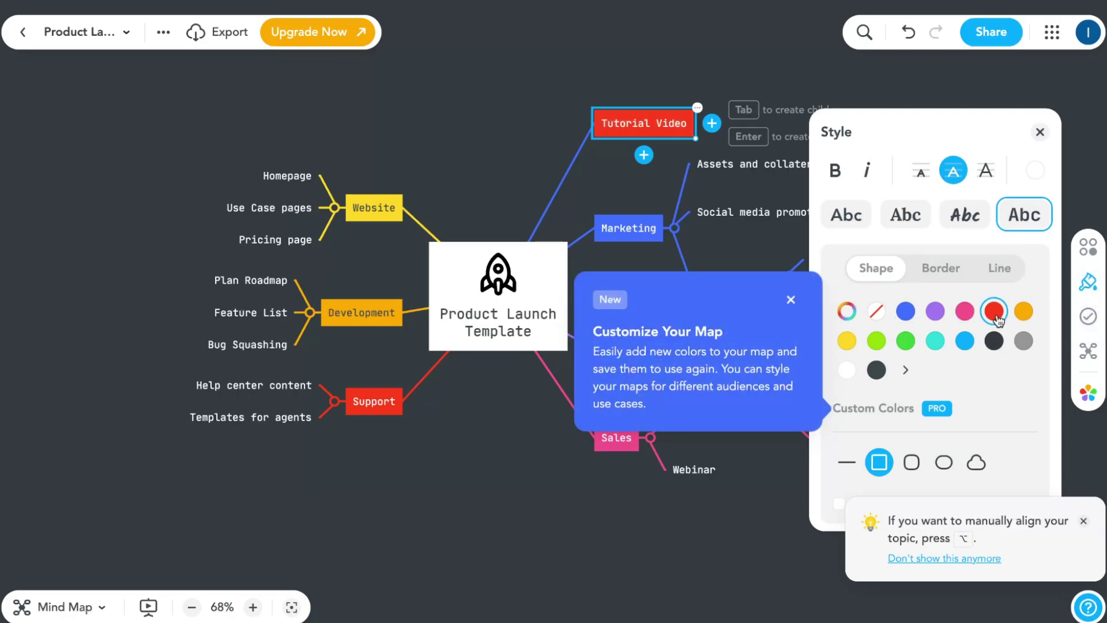
click(1021, 316)
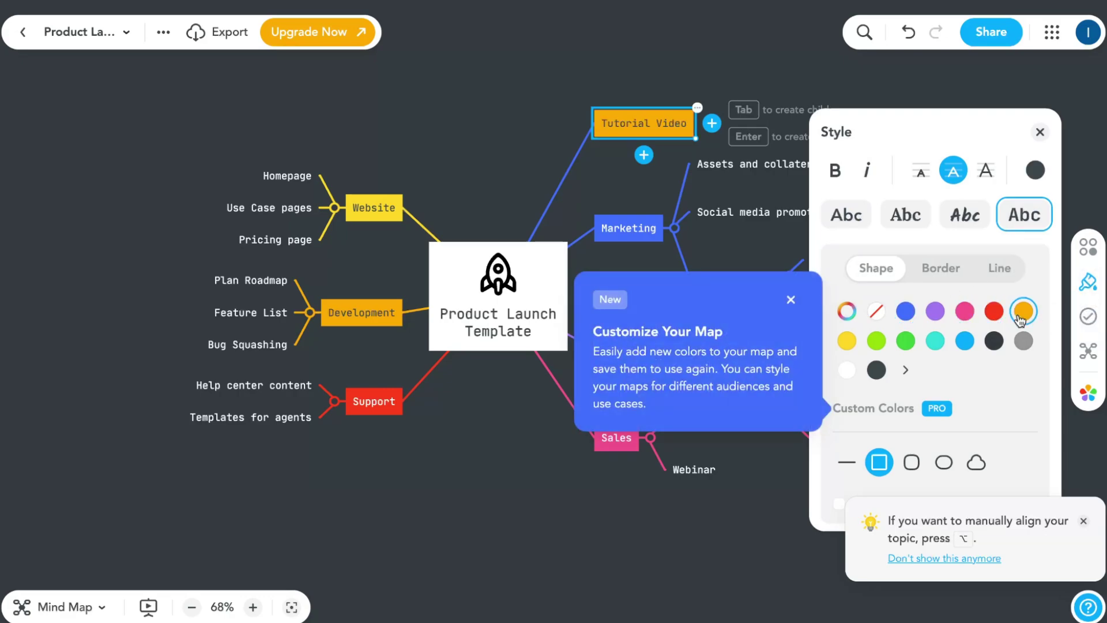
Make Tutorial Video's text Large in the sans font, after previewing serif
click(957, 275)
click(999, 287)
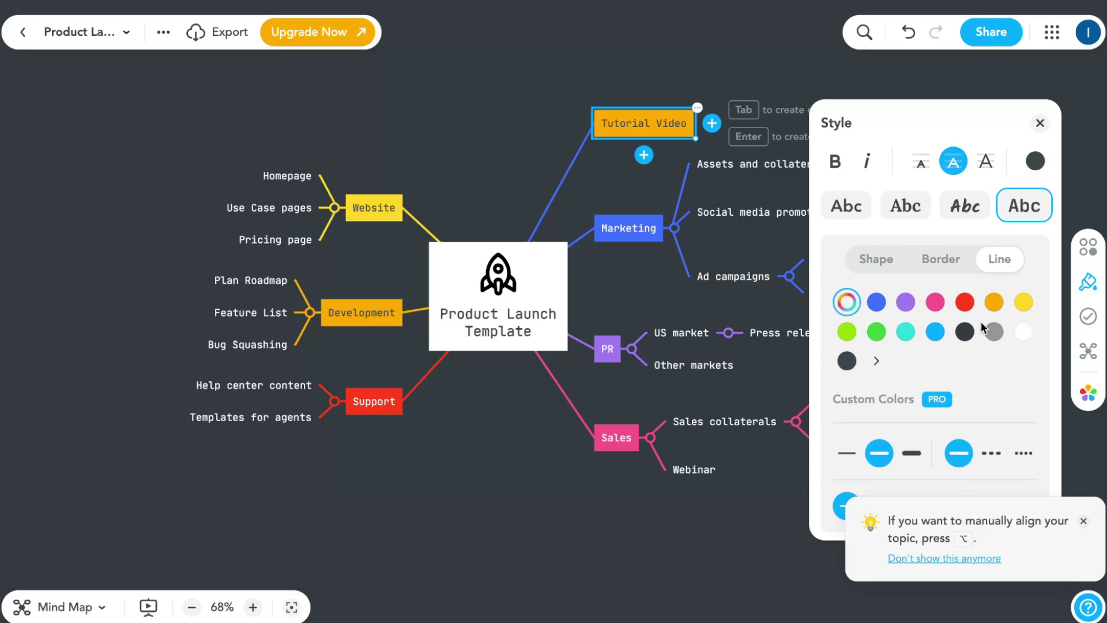
click(916, 214)
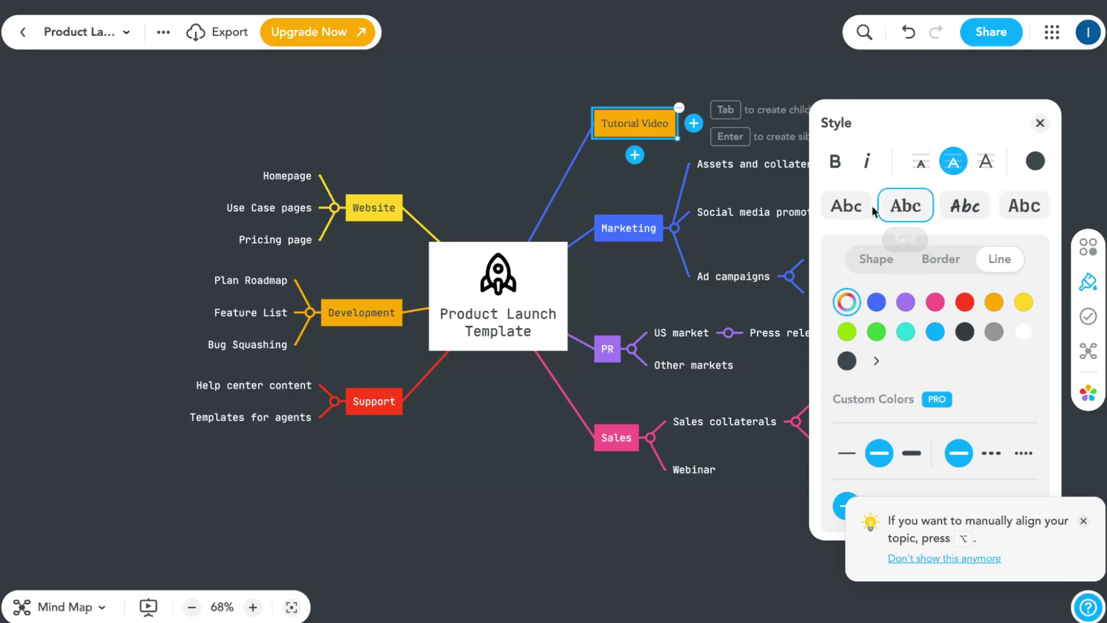
click(846, 205)
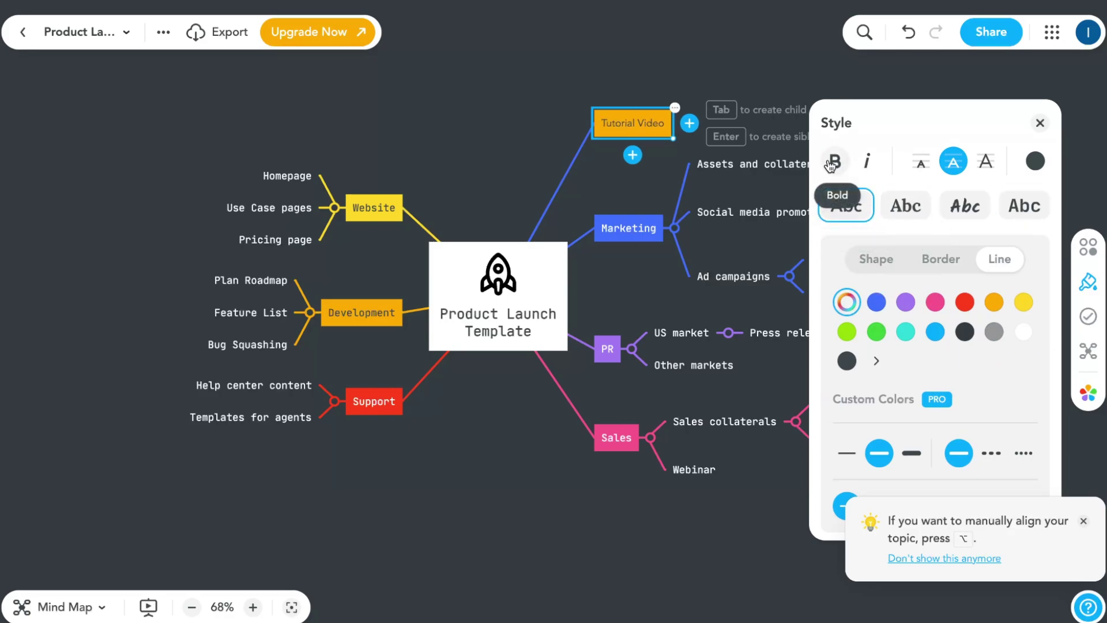
click(996, 166)
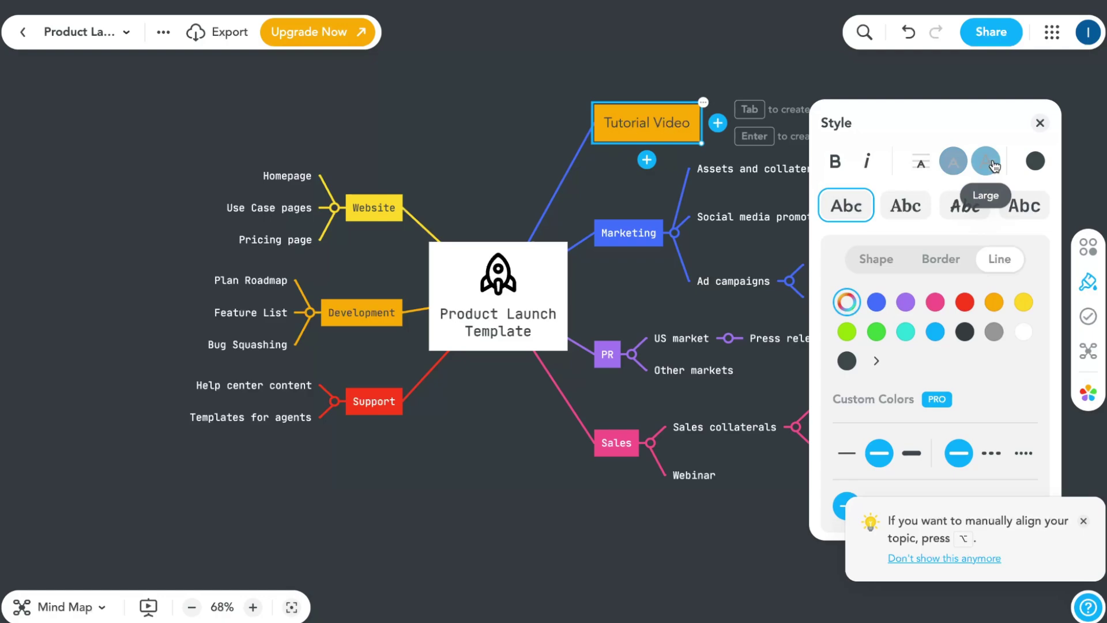
click(1043, 124)
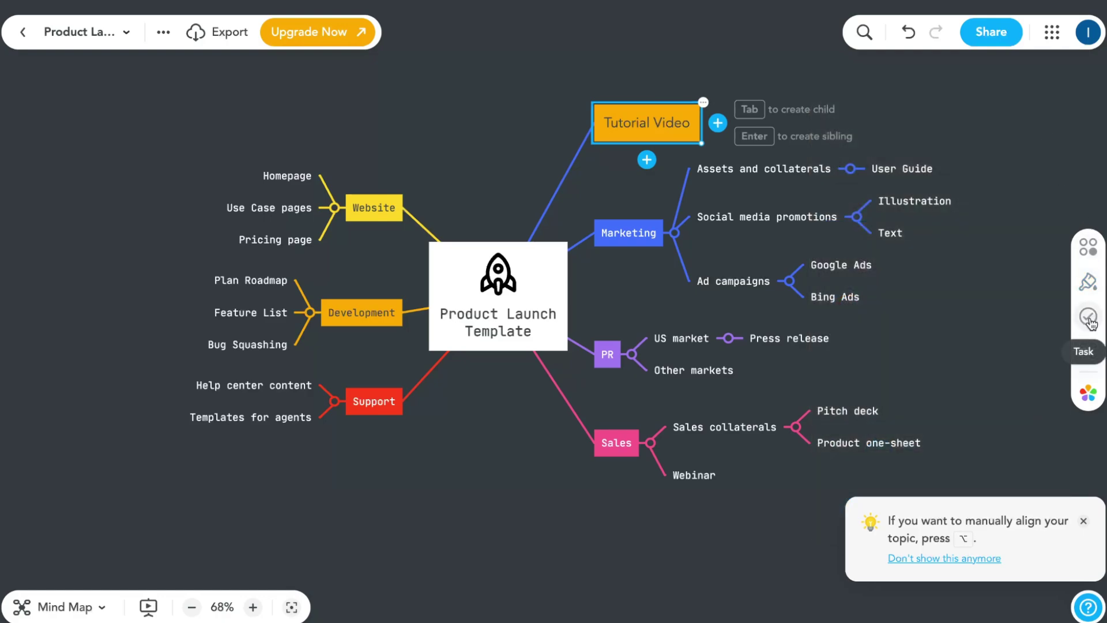
Open the Connect with MeisterTask dialog and highlight its heading and description text
click(1089, 317)
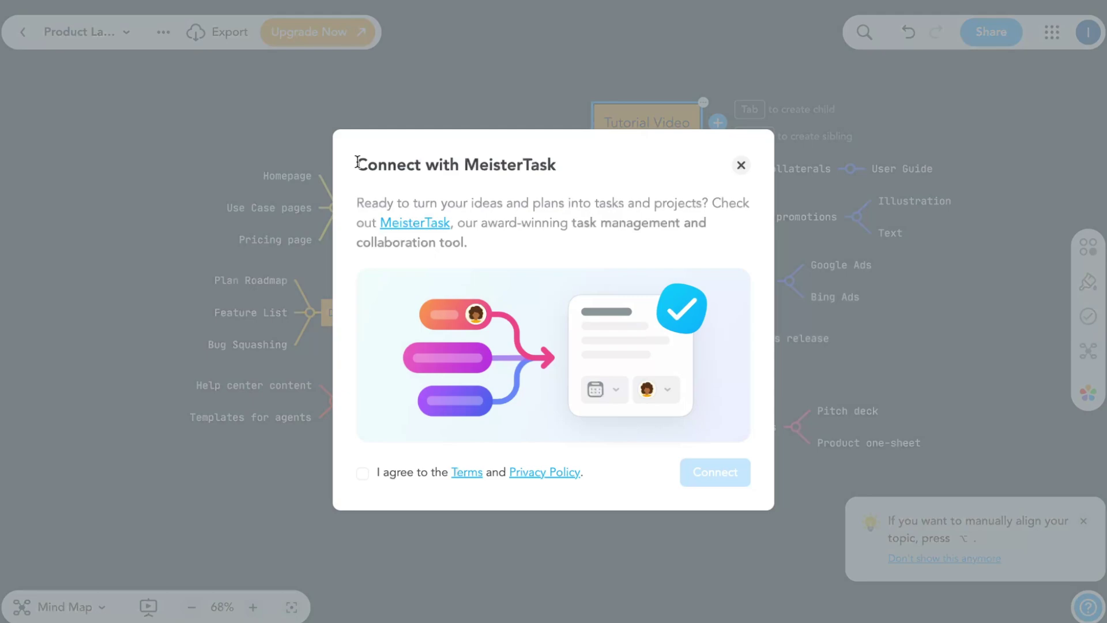
drag(356, 162, 570, 167)
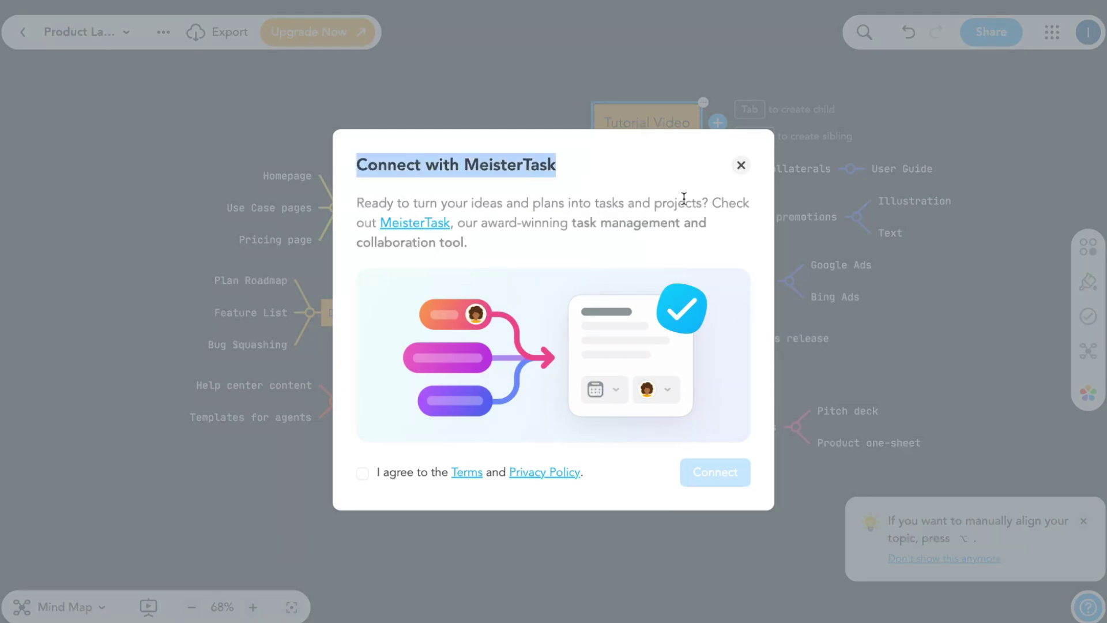
drag(351, 203, 716, 217)
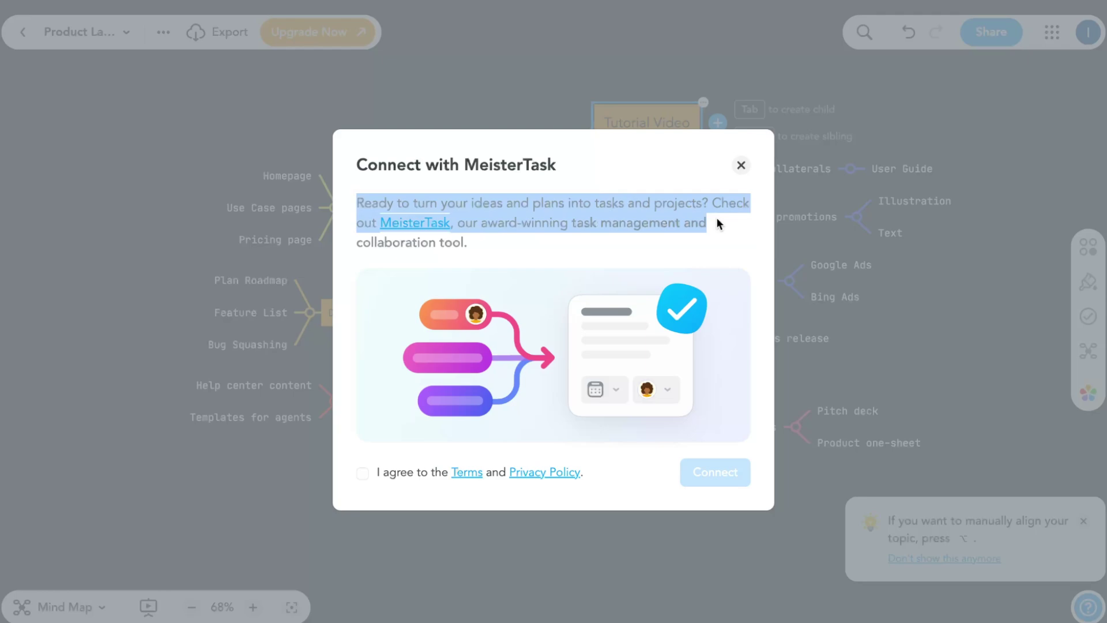
Close the MeisterTask dialog, switch to Org chart with auto align off, and move Tutorial Video up
click(741, 165)
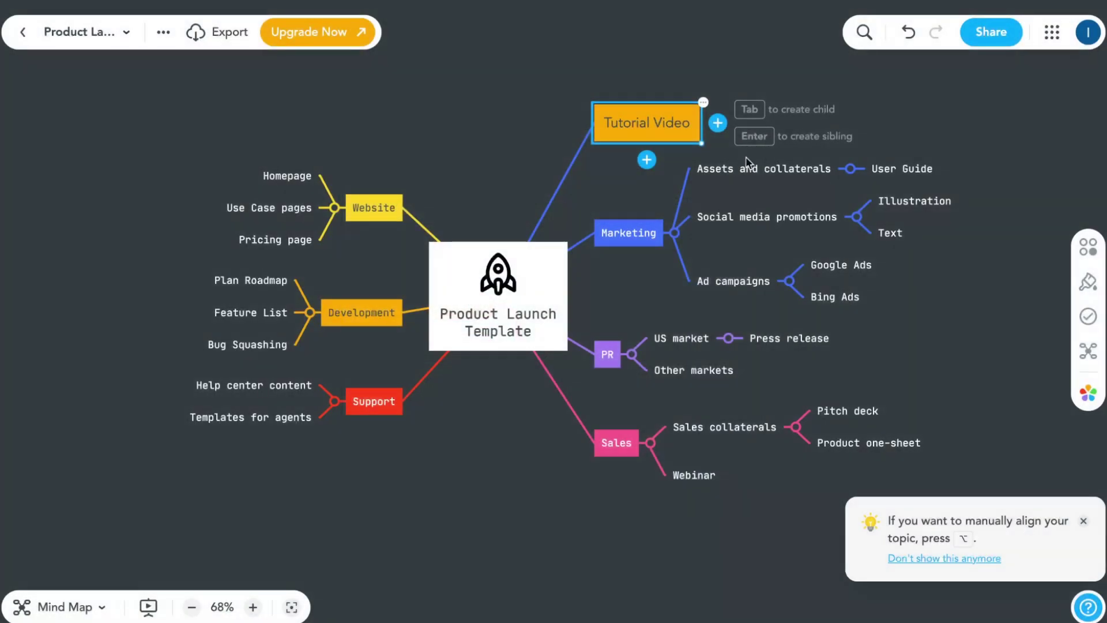
click(1088, 353)
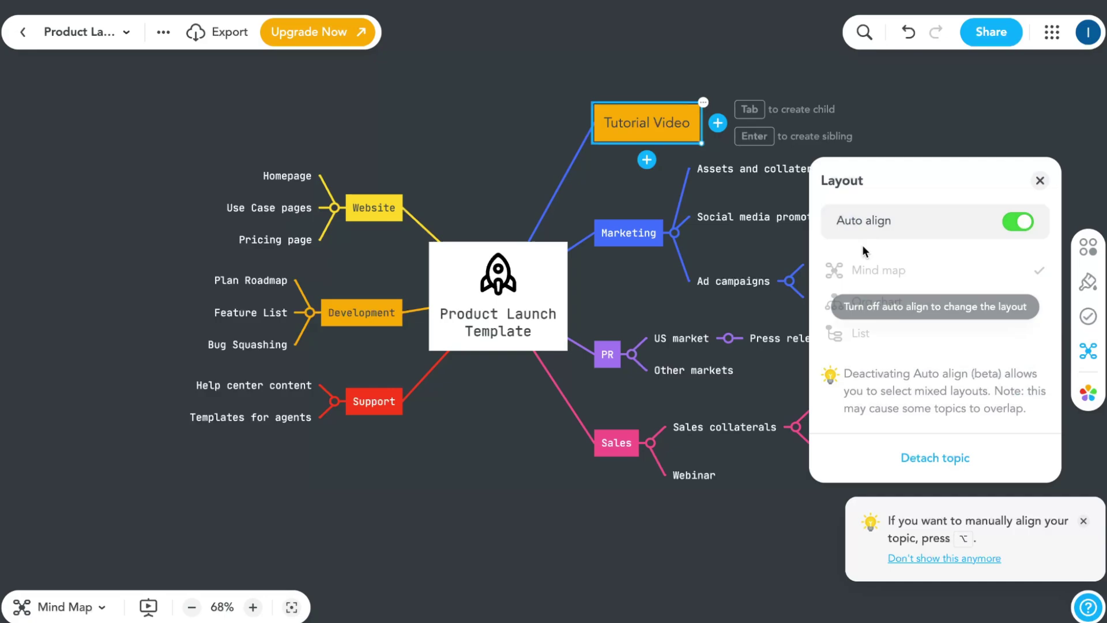
click(1016, 222)
click(921, 302)
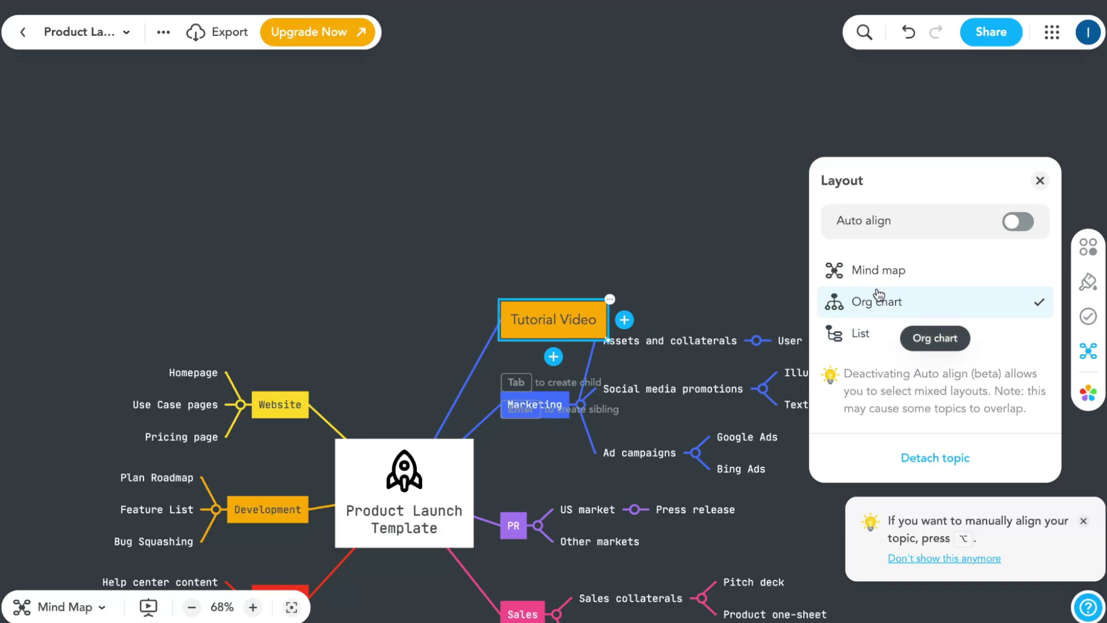
drag(575, 306, 548, 163)
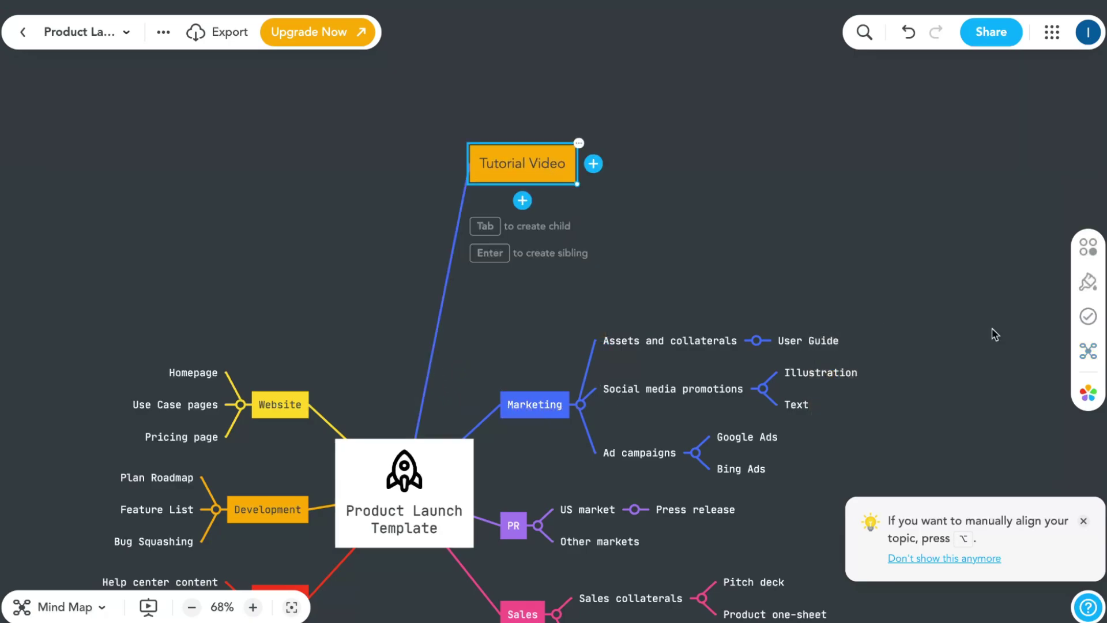
Restore the Mind map layout with auto align on and bring the whole map into view
click(1088, 350)
click(876, 281)
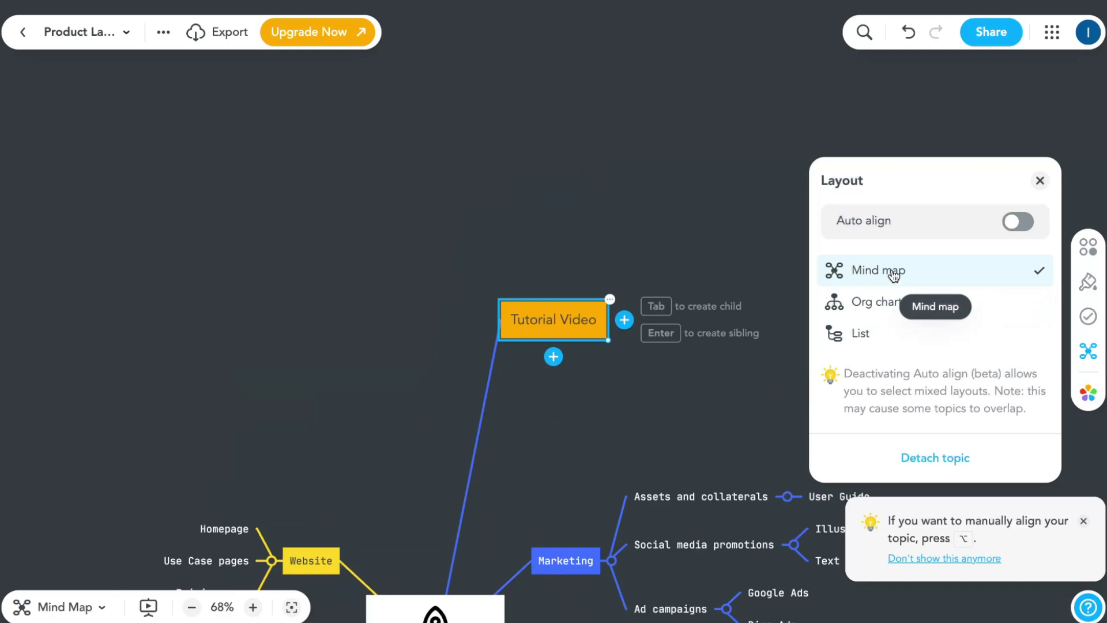
click(1018, 221)
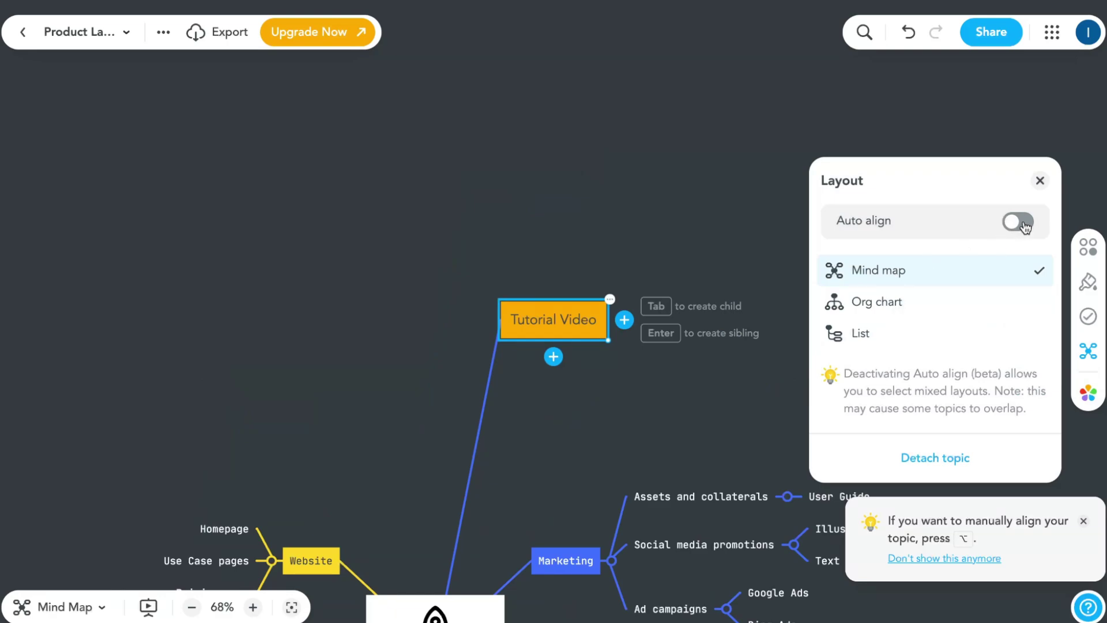
click(1042, 182)
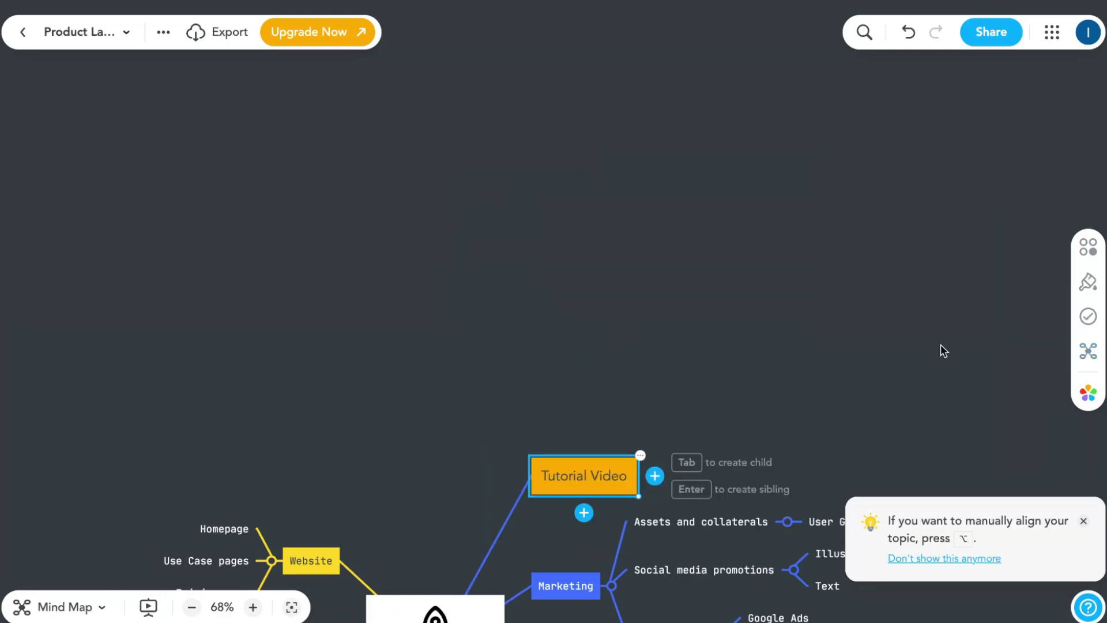
click(1083, 522)
drag(767, 392, 758, 128)
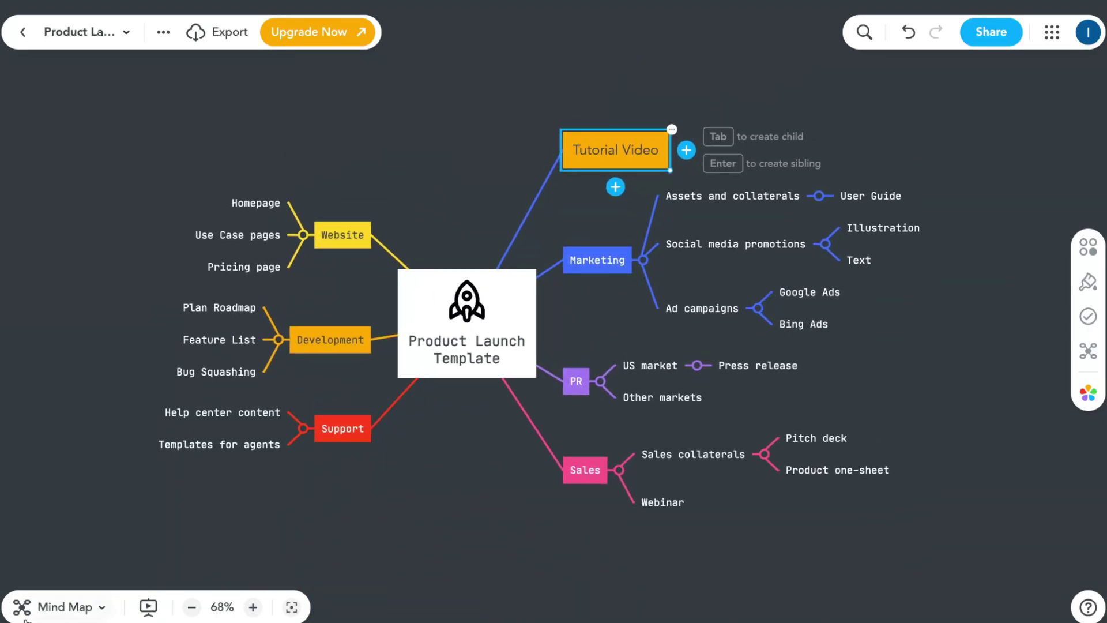
Switch the map to Outline view, scroll through it, then return to the Mind Map view
click(74, 617)
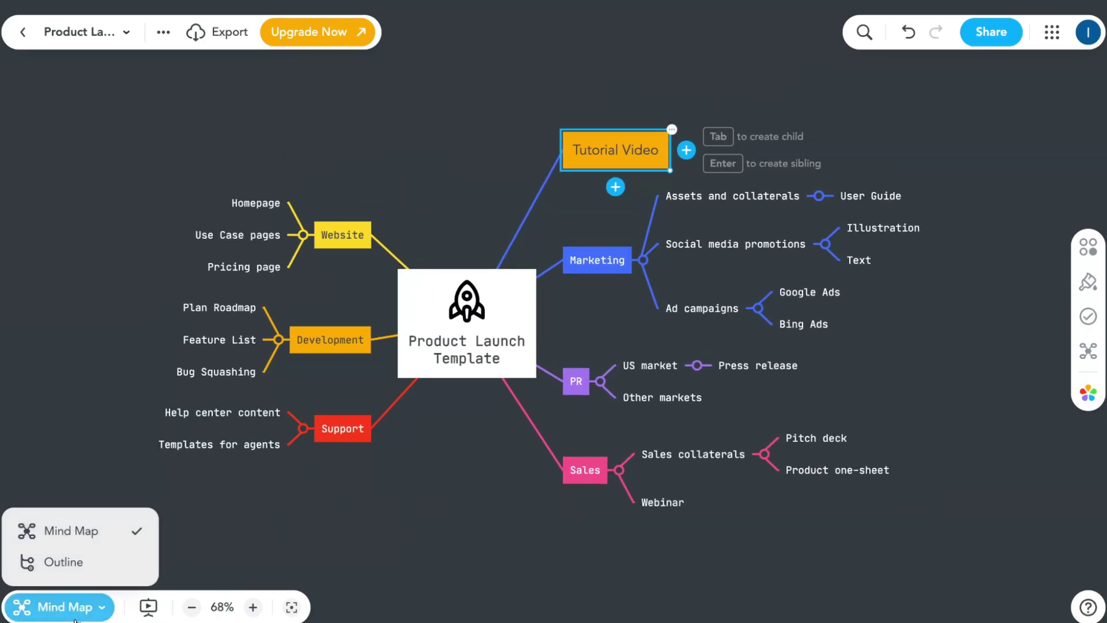
click(71, 557)
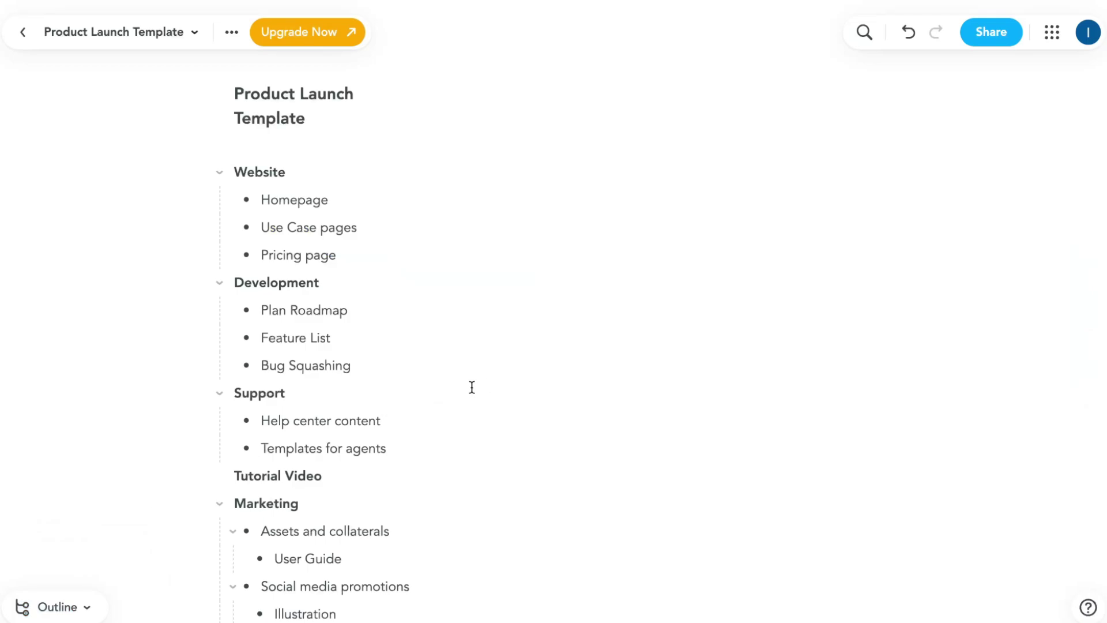
scroll(470, 396, down, 7)
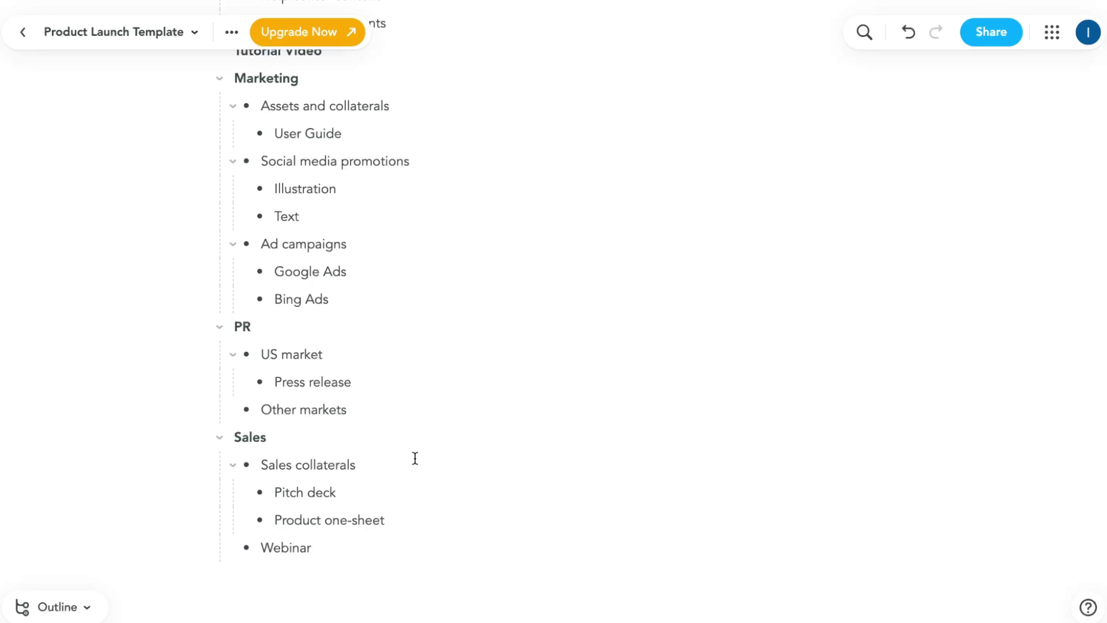
scroll(410, 457, up, 7)
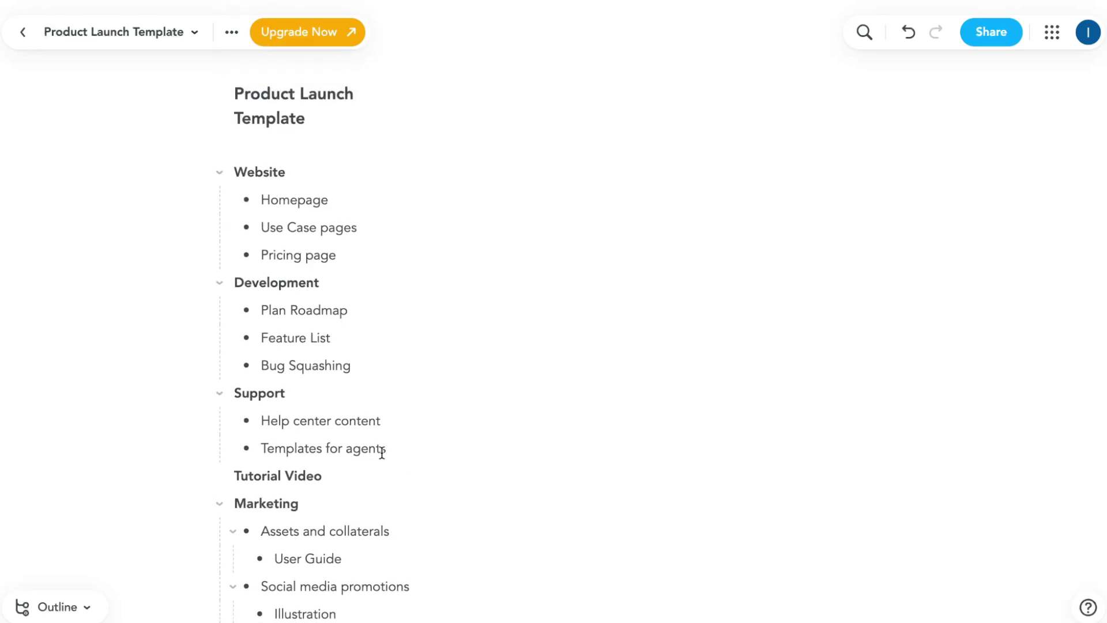
click(57, 606)
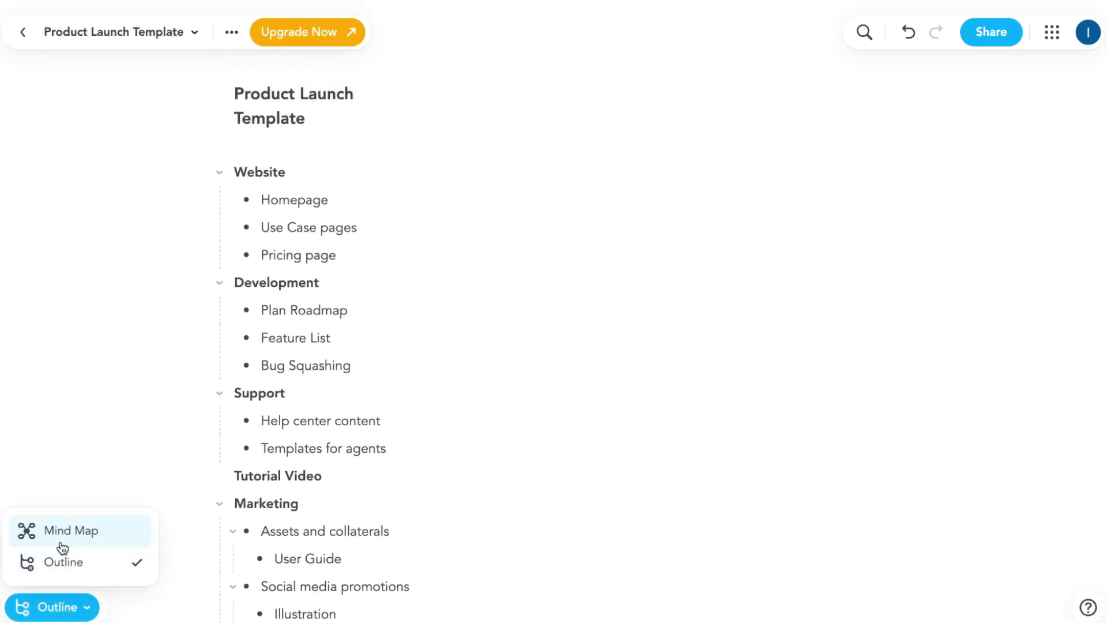
click(64, 528)
click(148, 606)
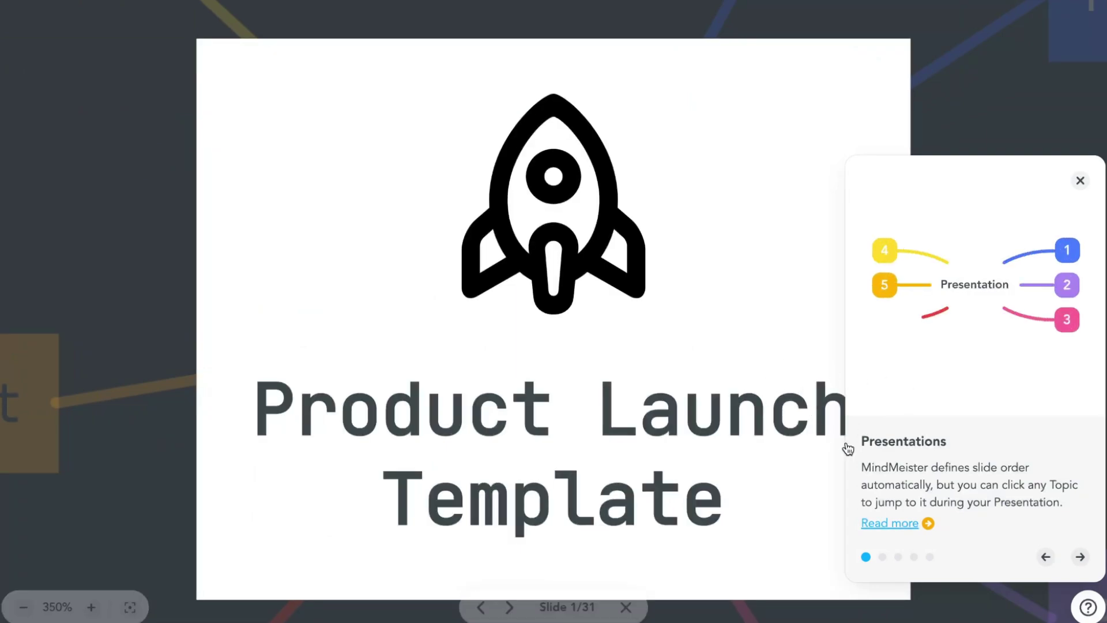
click(509, 606)
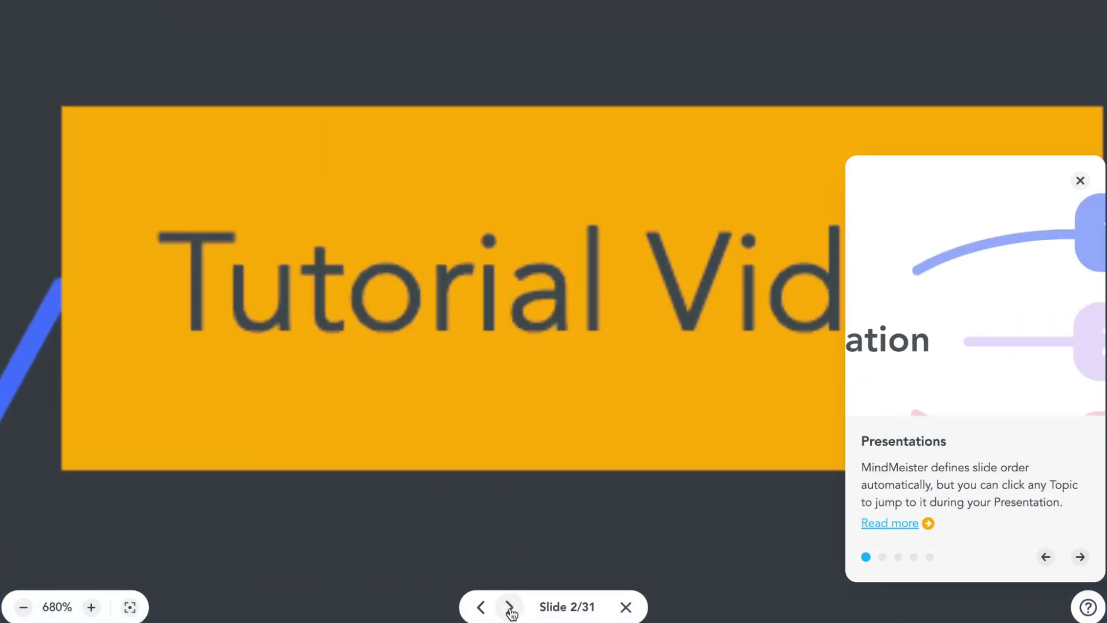
click(509, 607)
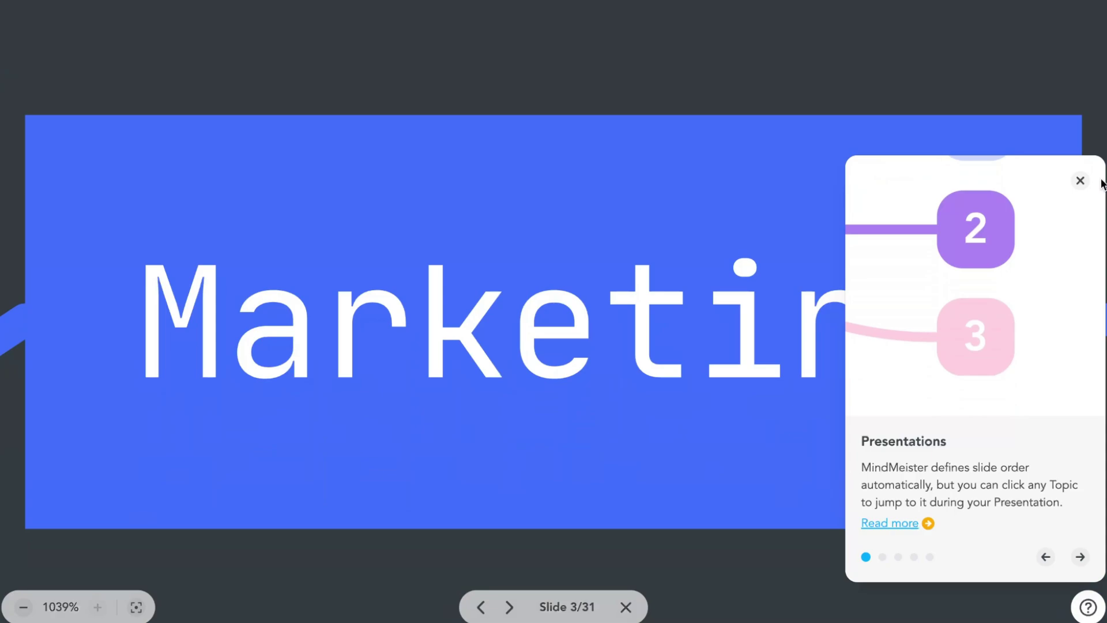
click(1079, 181)
click(508, 607)
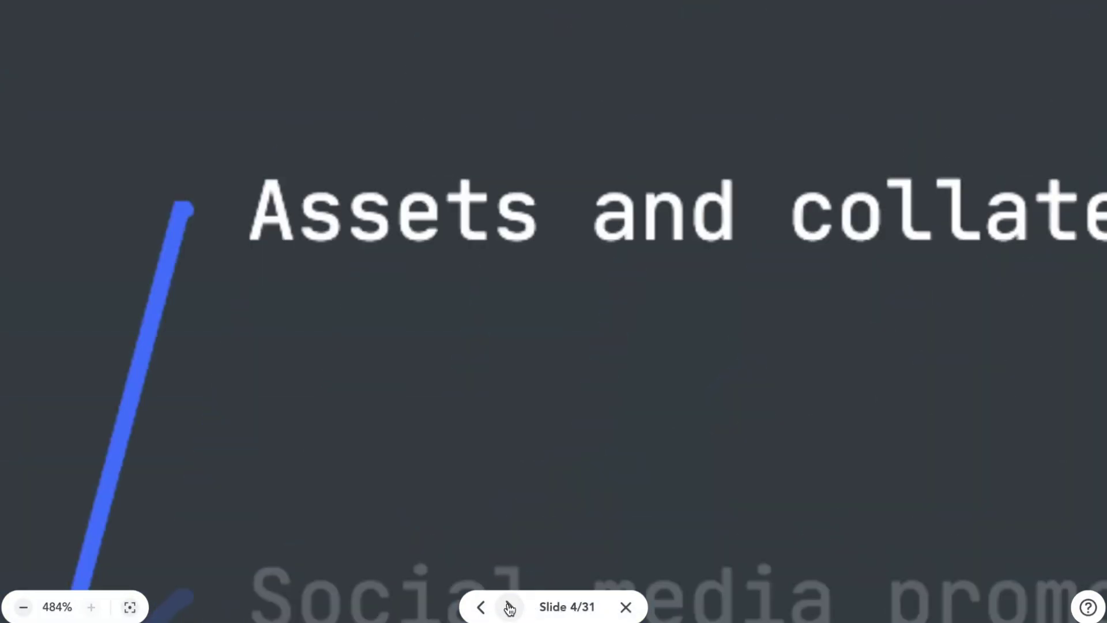
click(23, 607)
click(24, 607)
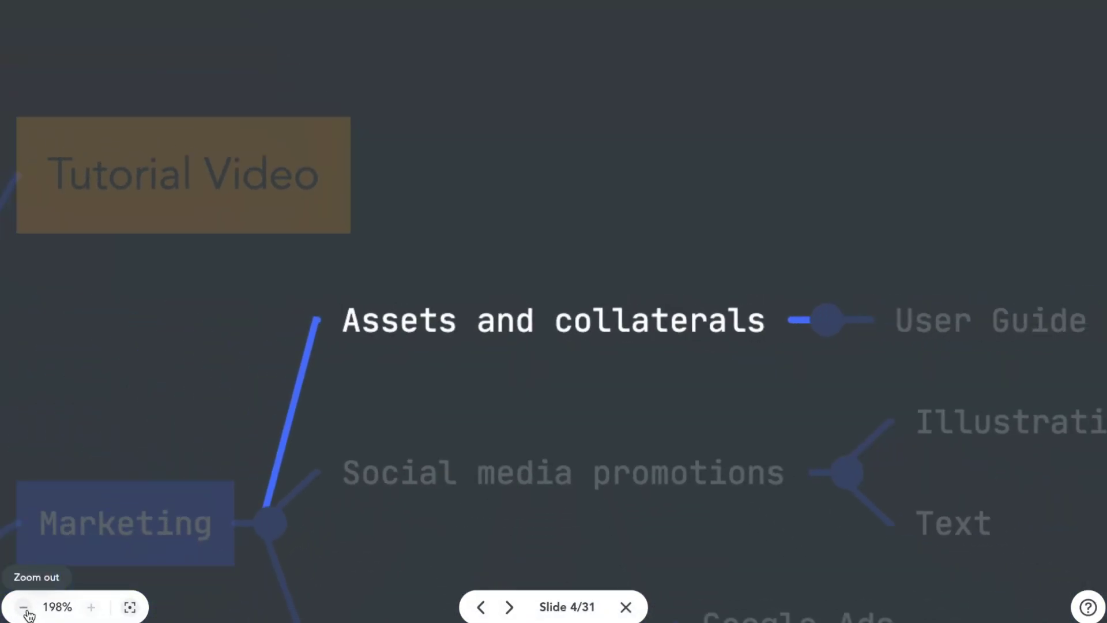
click(23, 607)
Stop the presentation, zoom out and centre the map on its central topic
click(627, 607)
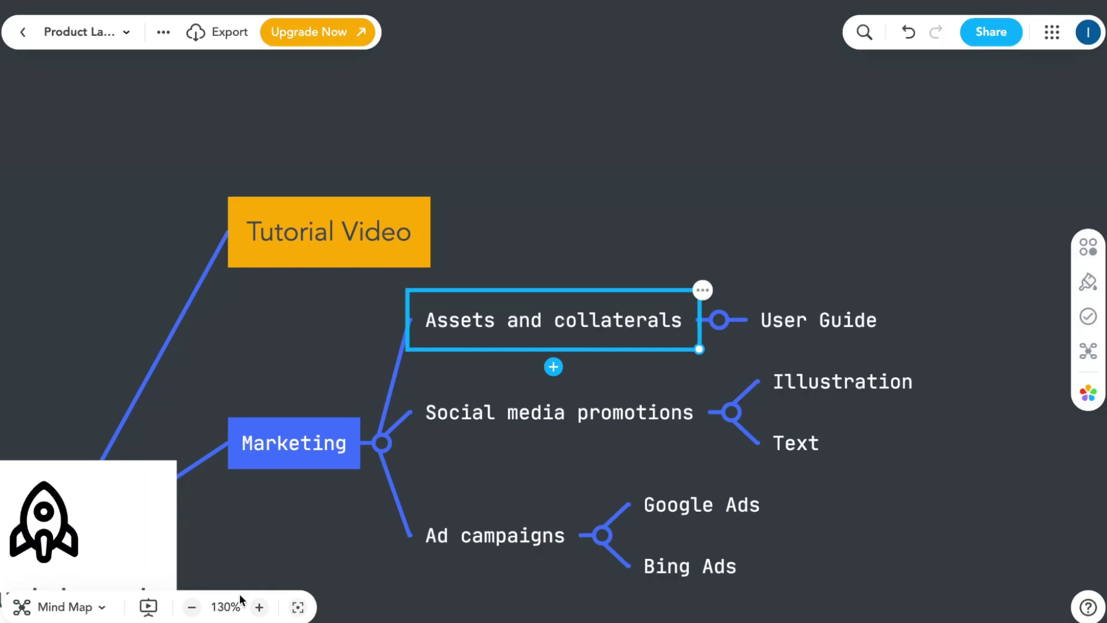
click(191, 607)
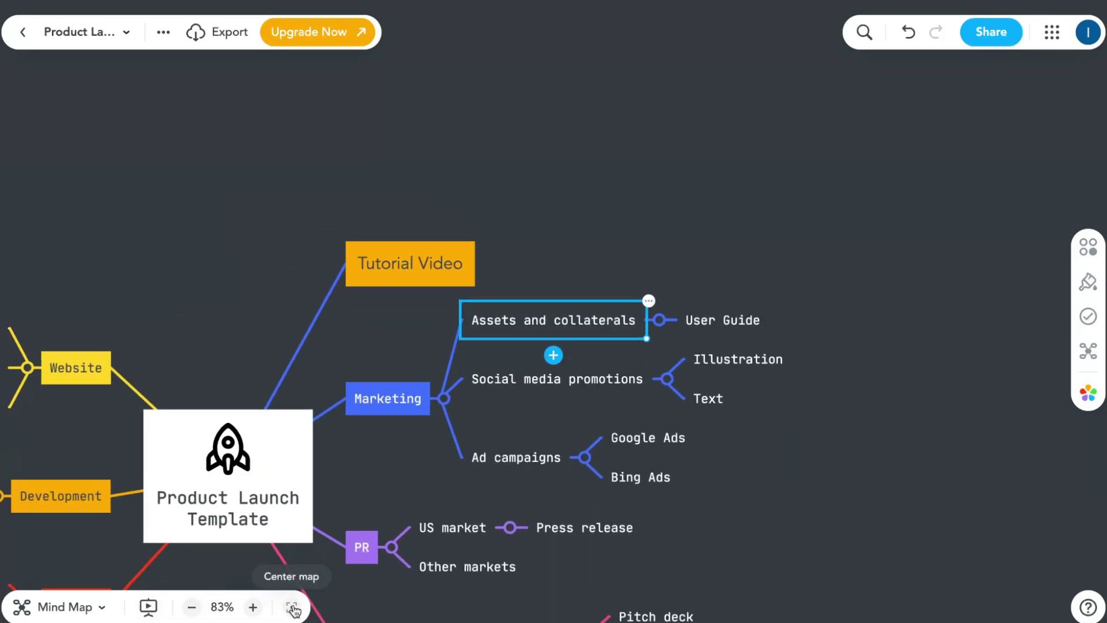
click(292, 607)
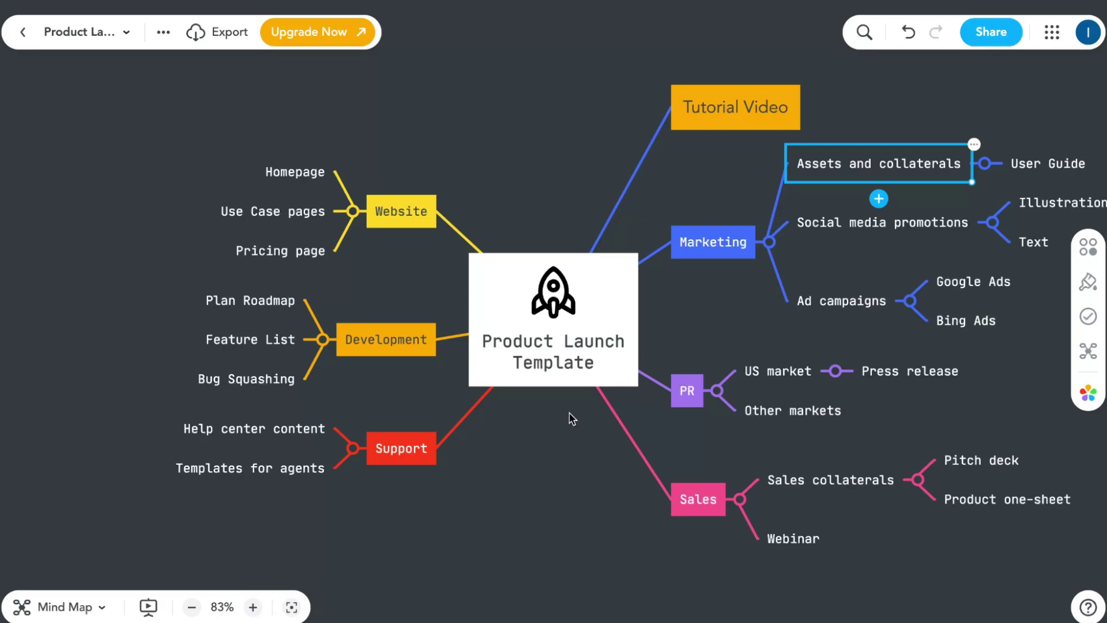
Deselect the Assets and collaterals topic and view the sharing settings without changing them
click(575, 505)
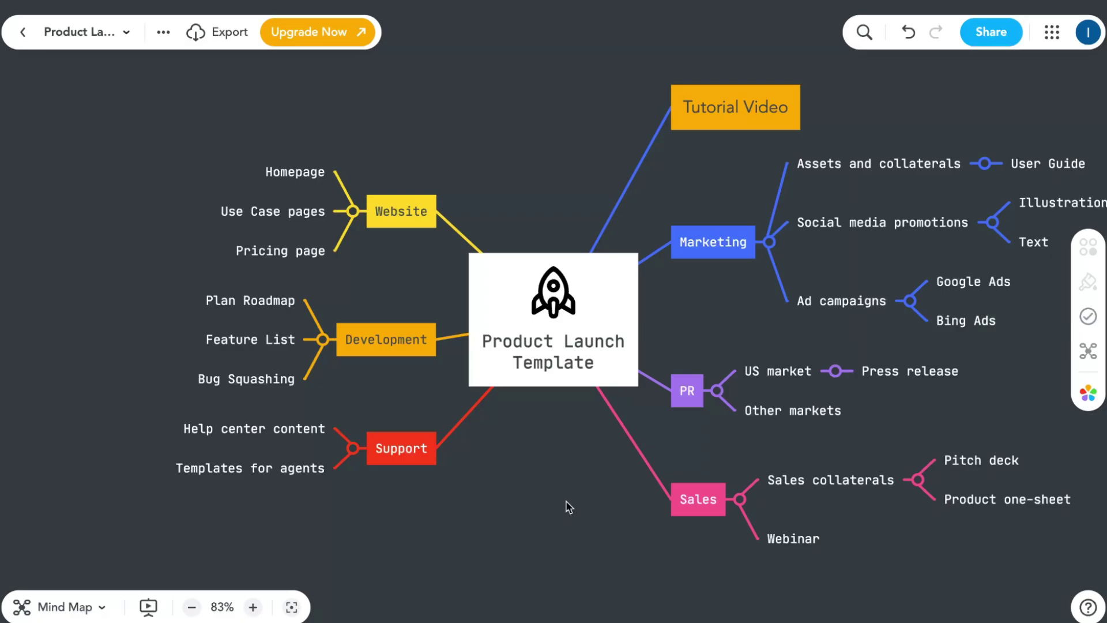
click(990, 31)
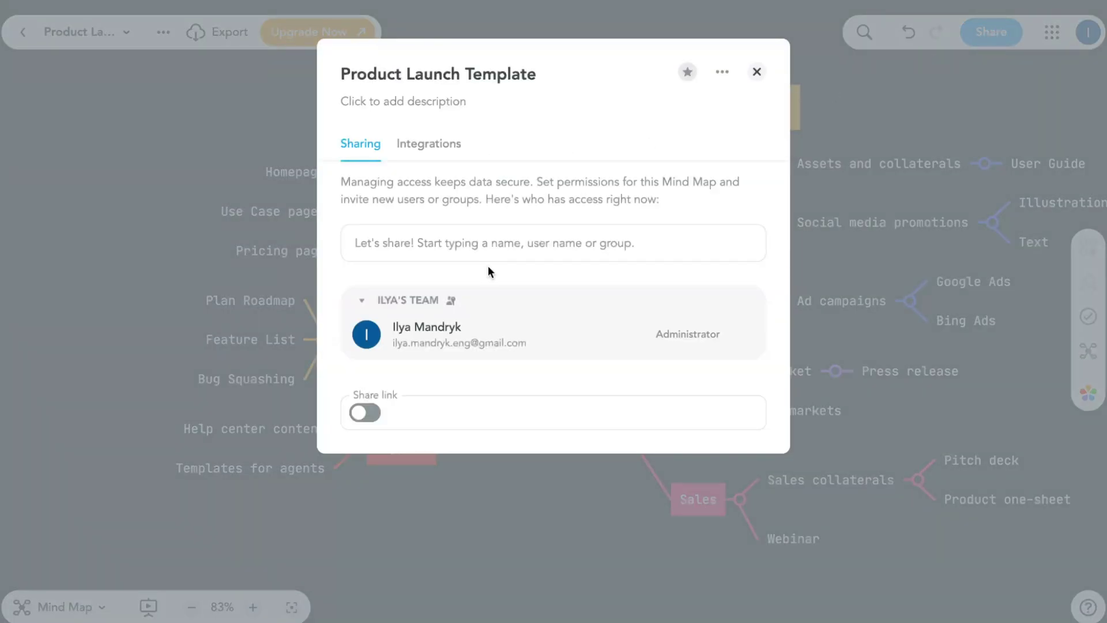
click(756, 72)
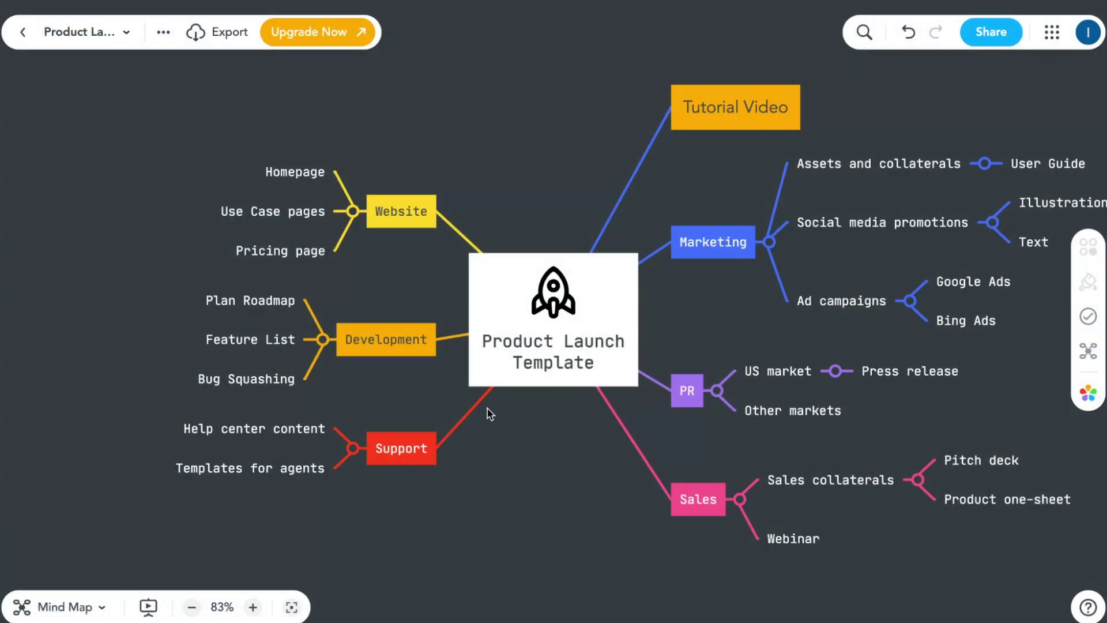
Add an empty sibling topic below Development, then discard it by reselecting the central topic
click(564, 316)
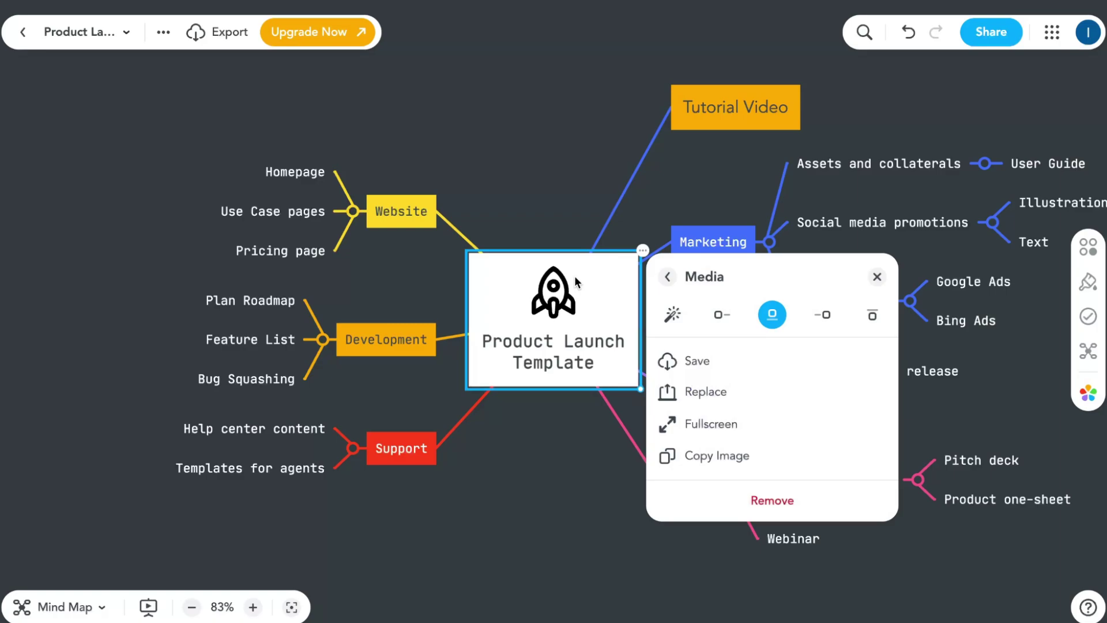
click(381, 341)
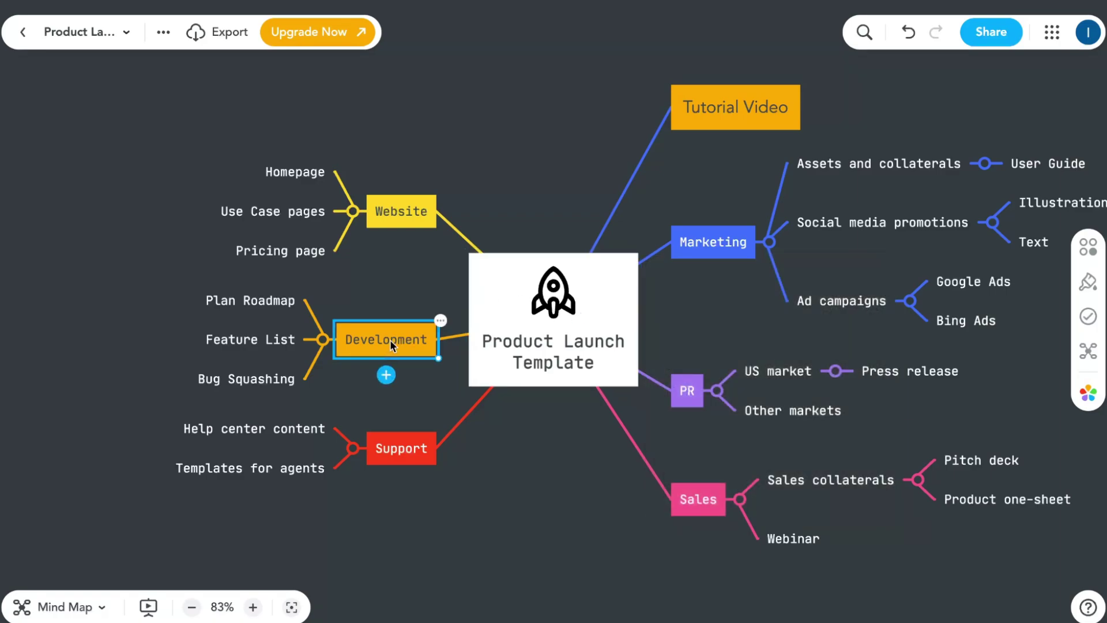
click(388, 378)
click(573, 321)
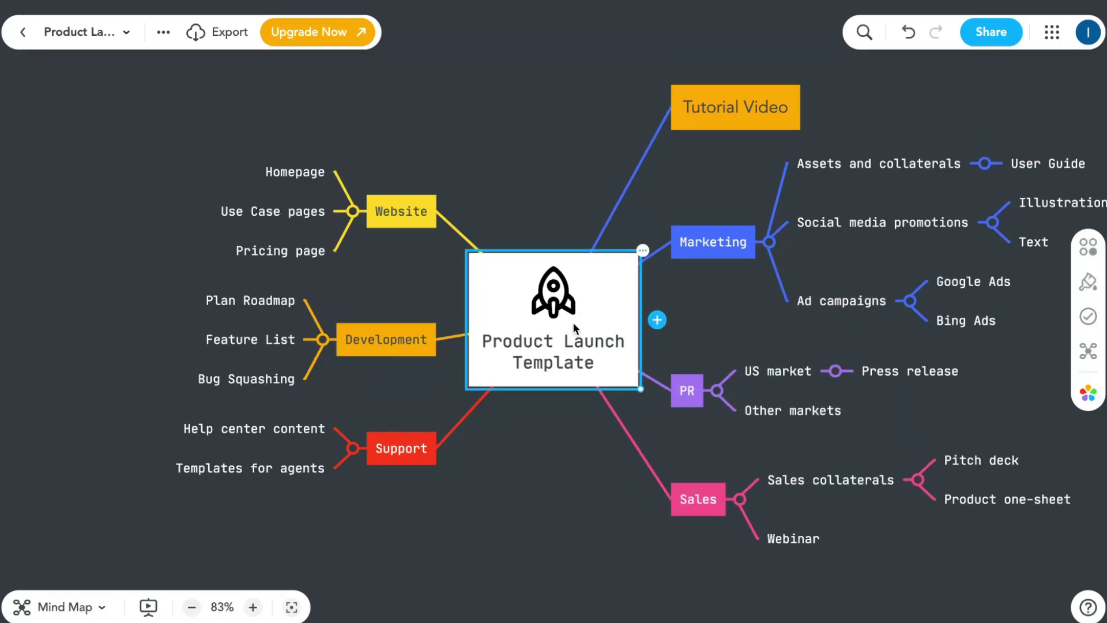
Browse the central topic's insert and style options, then deselect it, leaving the map unchanged
click(642, 250)
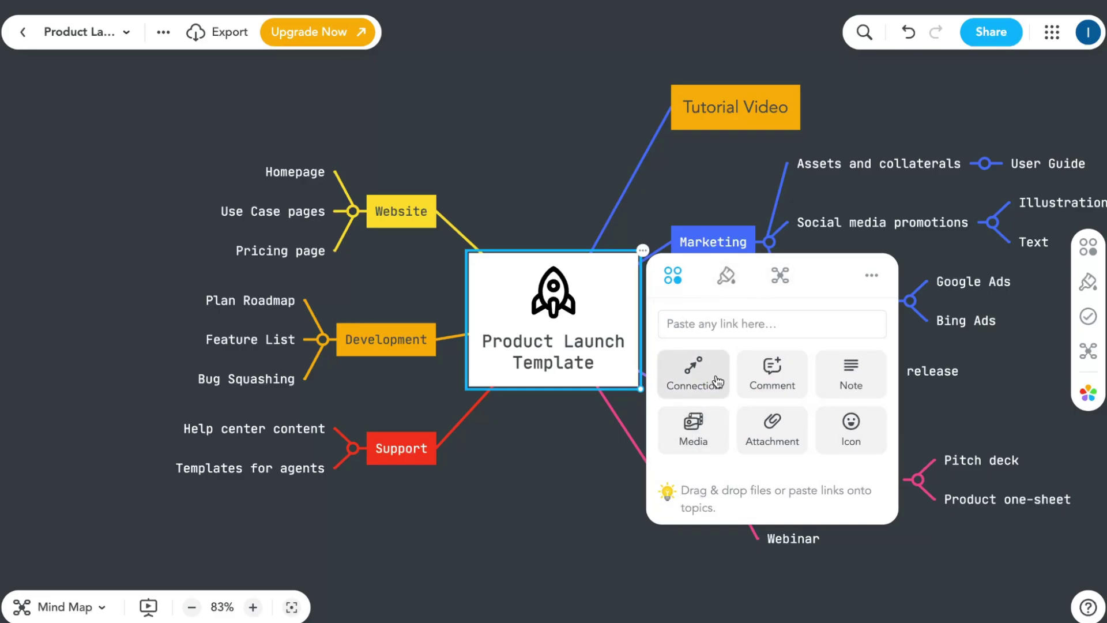
click(728, 277)
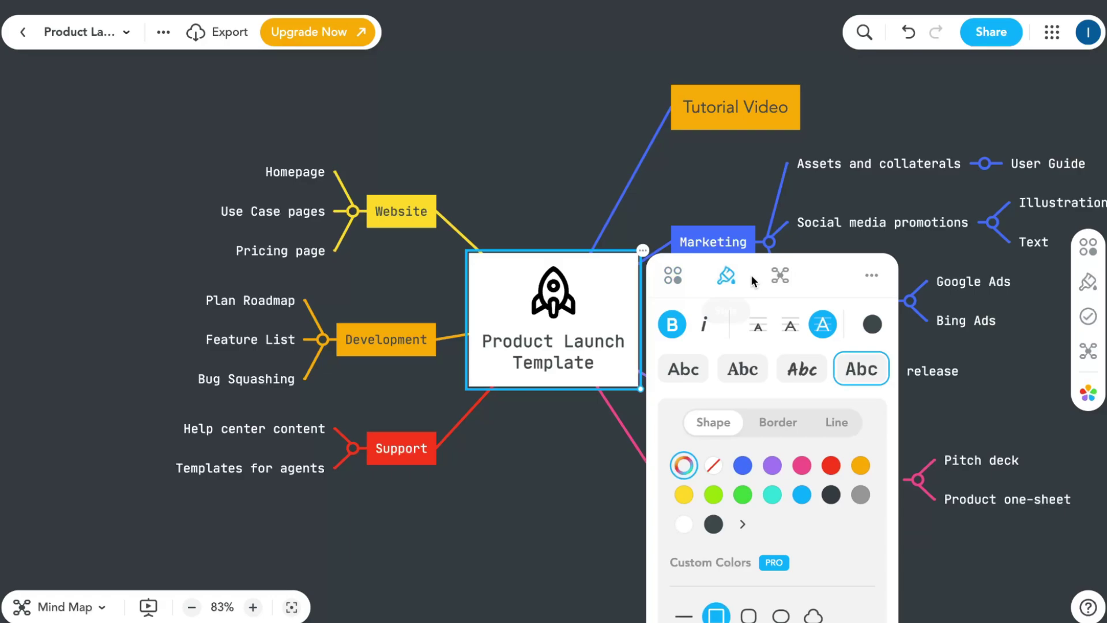
click(633, 145)
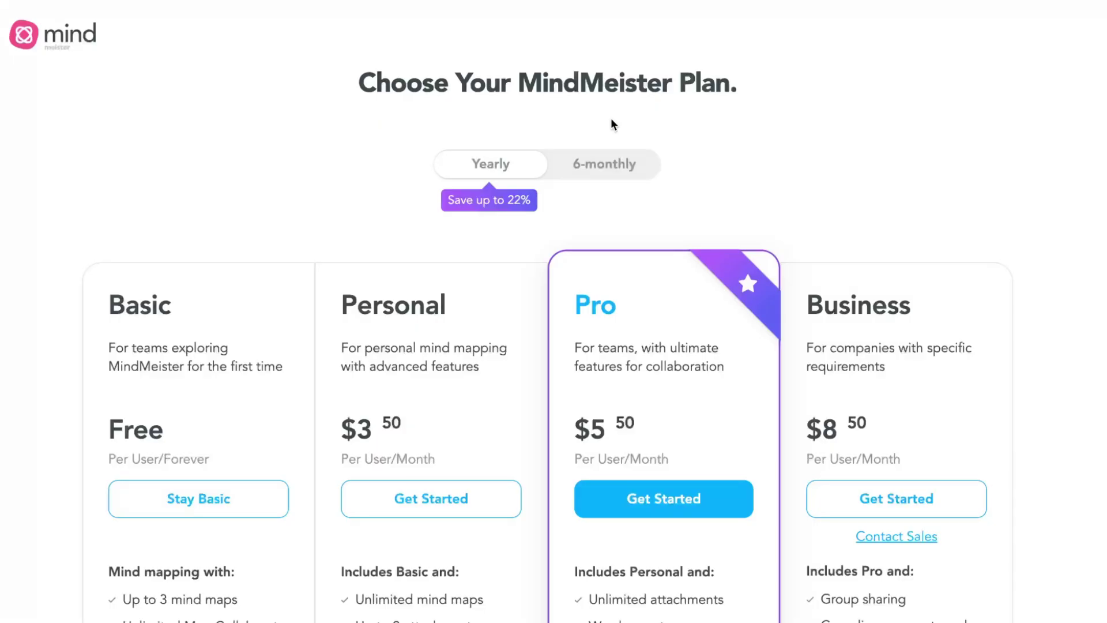
click(605, 168)
click(536, 173)
click(582, 164)
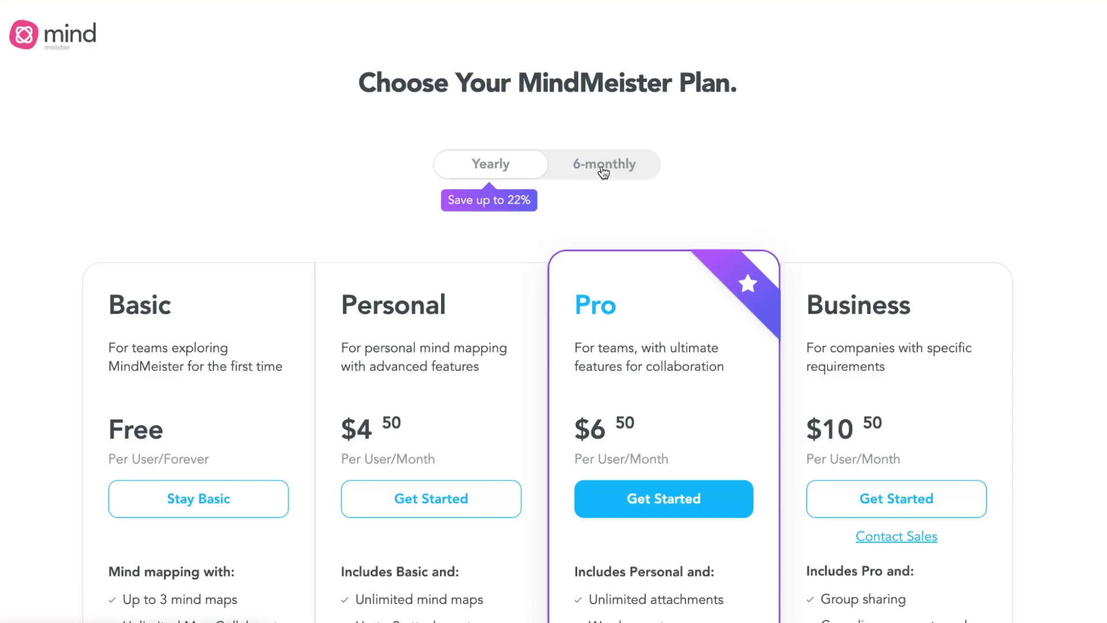
click(507, 168)
scroll(581, 236, down, 2)
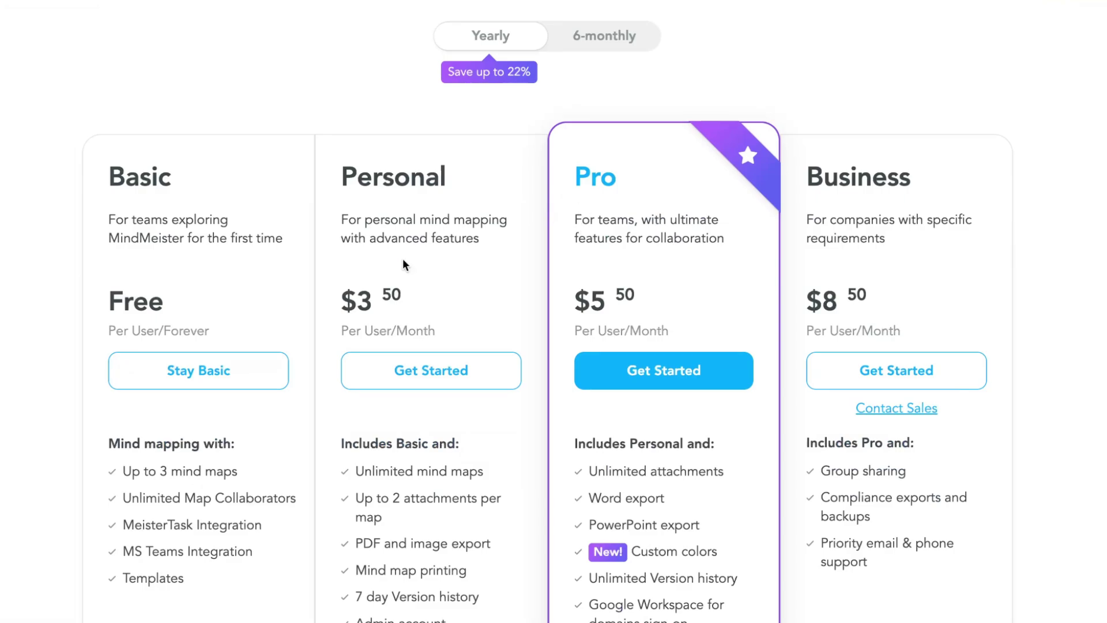
scroll(196, 306, down, 1)
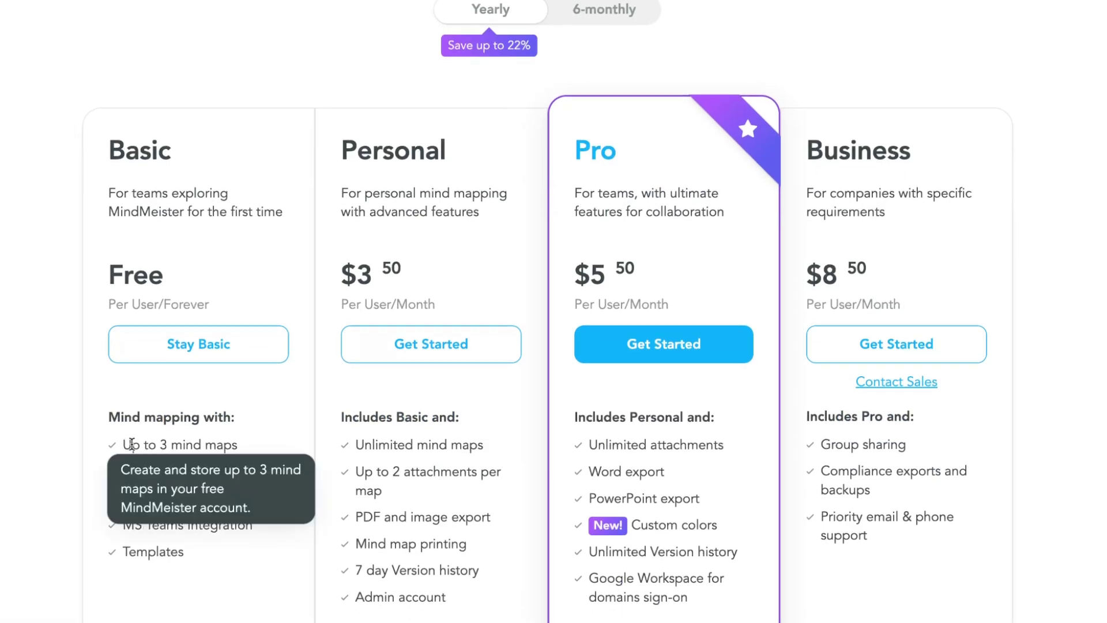
scroll(142, 444, down, 1)
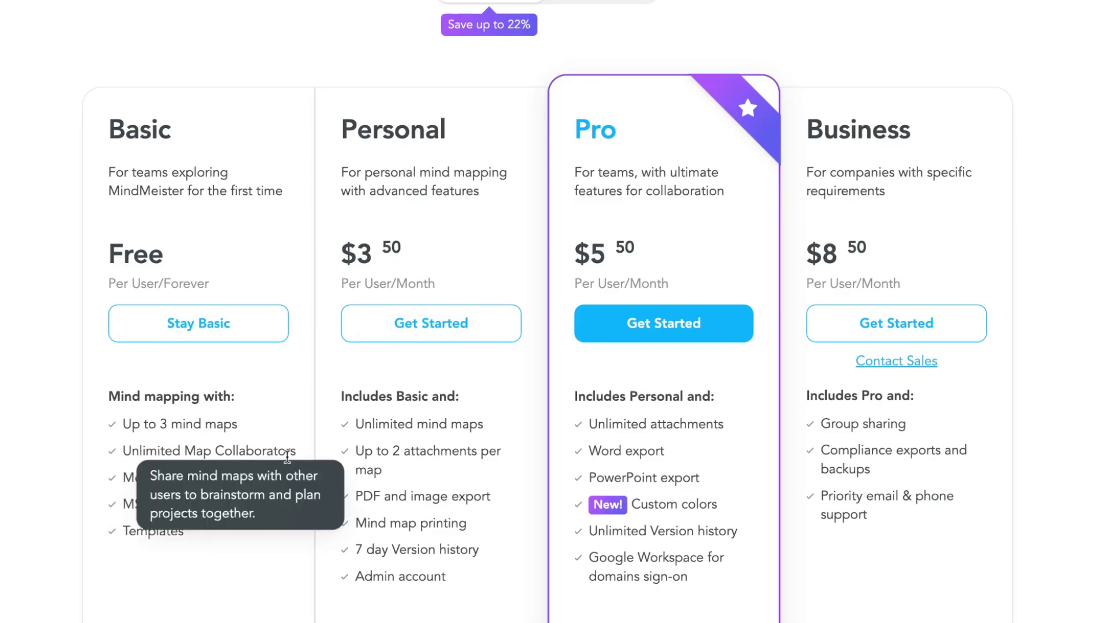
mouse_move(137, 501)
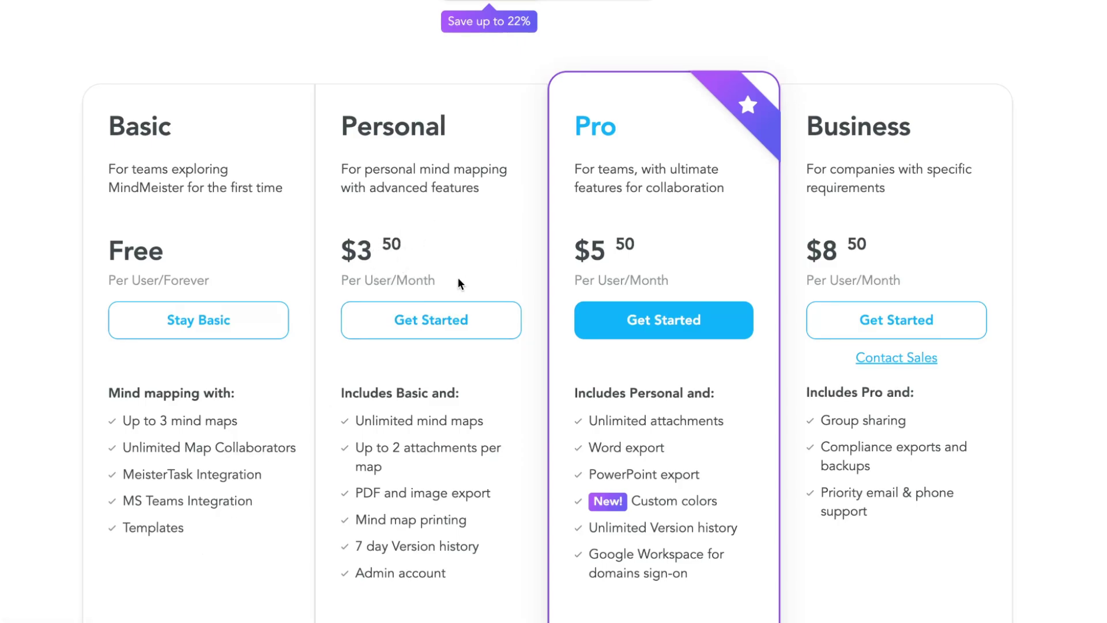
Scroll down the pricing page to compare each plan's features, then back up
scroll(468, 324, down, 1)
mouse_move(369, 392)
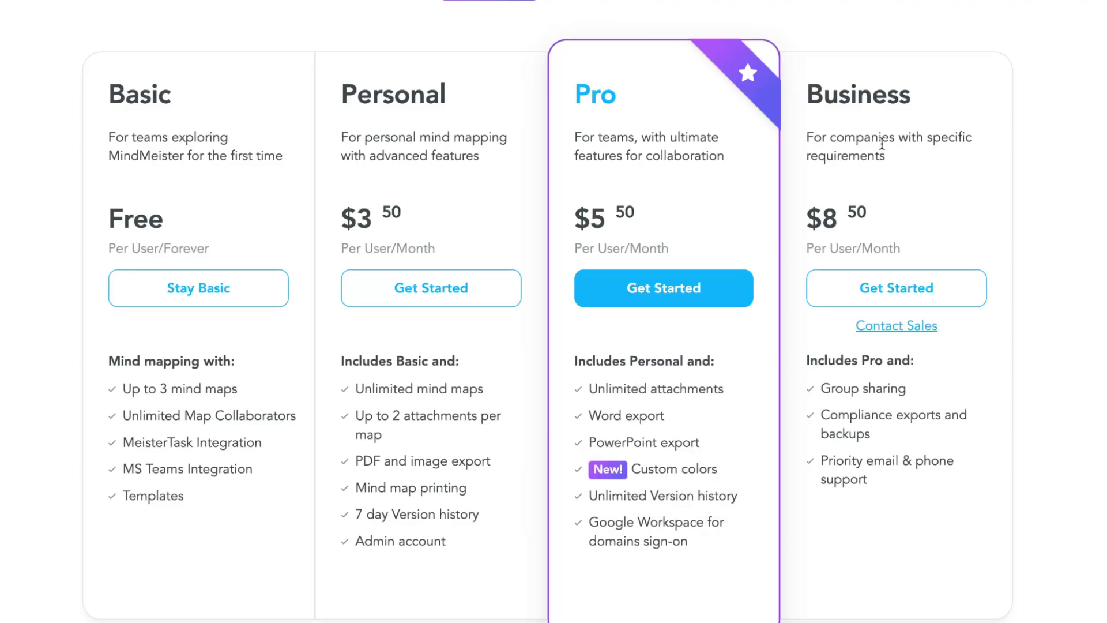
scroll(869, 240, up, 4)
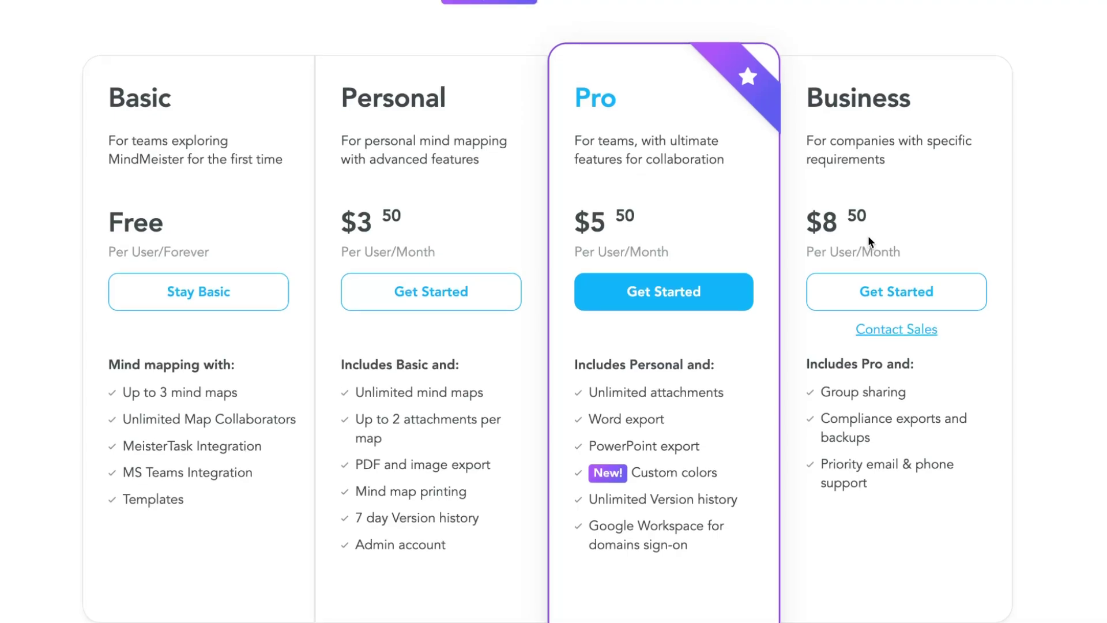